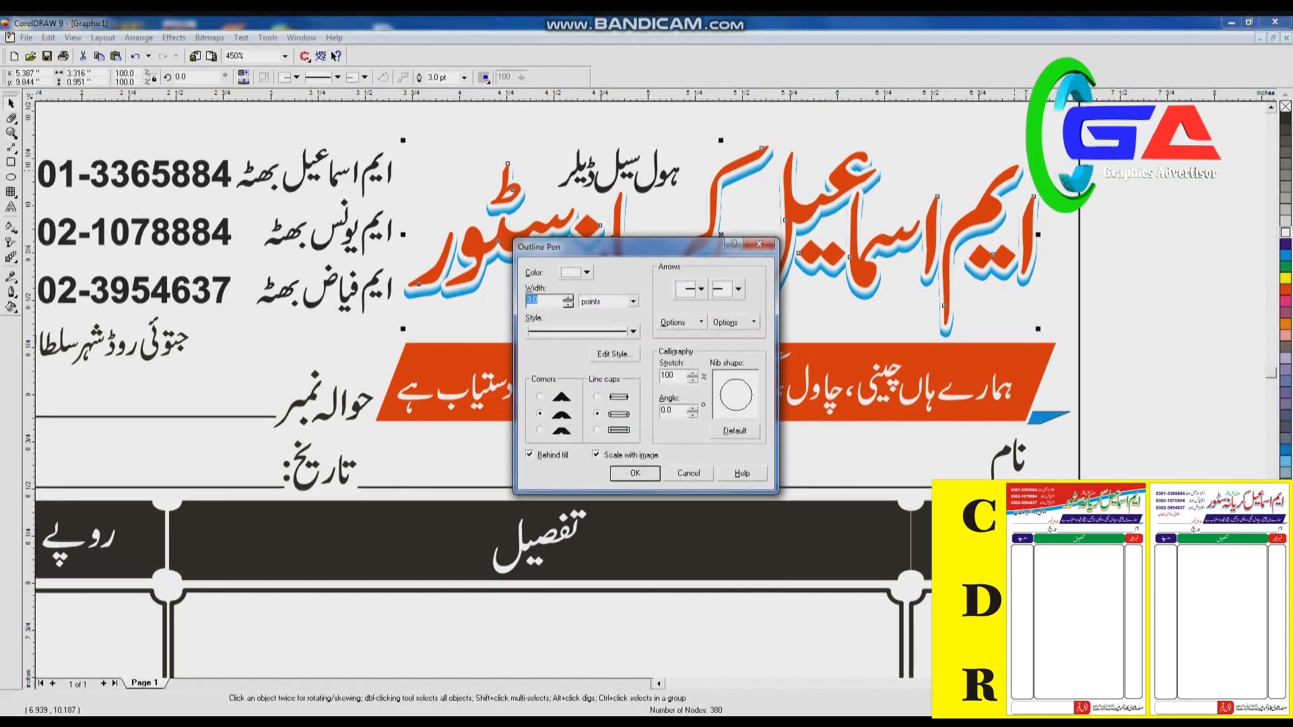
# Set the store title's outline width to 2 points and fill the slanted tagline banner purple.
pyautogui.write('2')
pyautogui.press('Return')
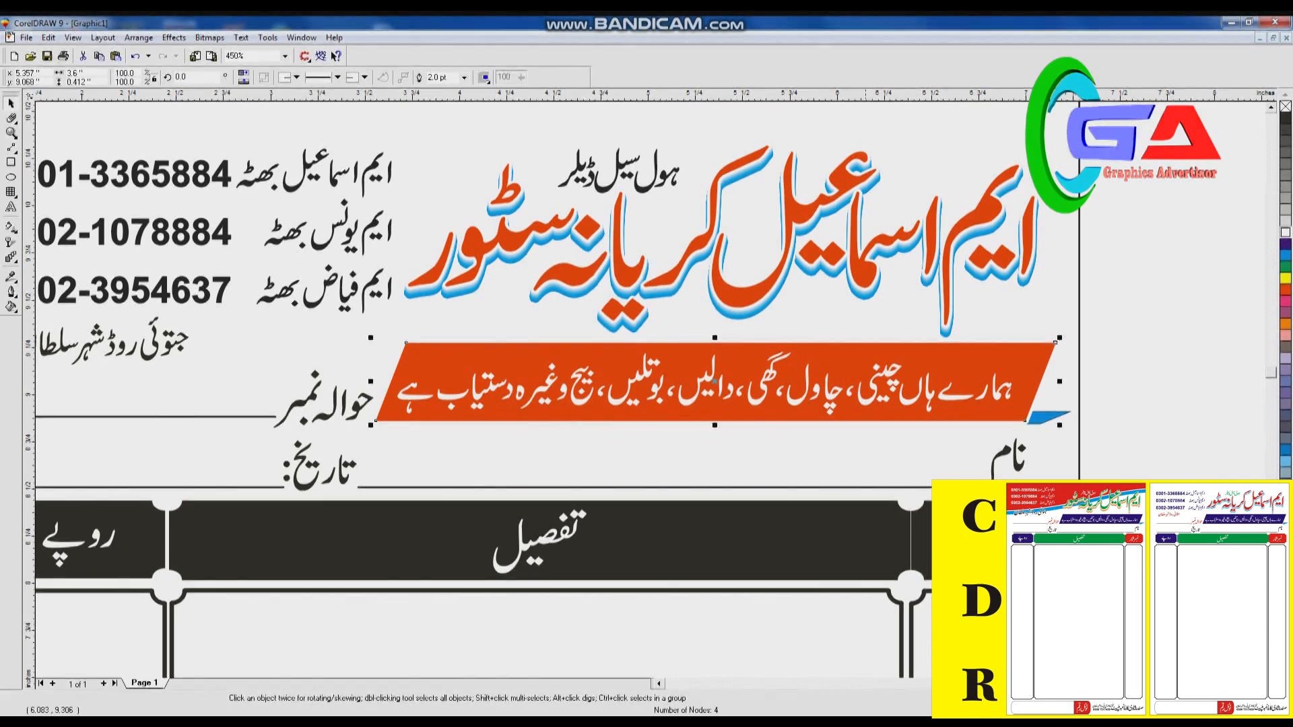
pyautogui.click(1285, 267)
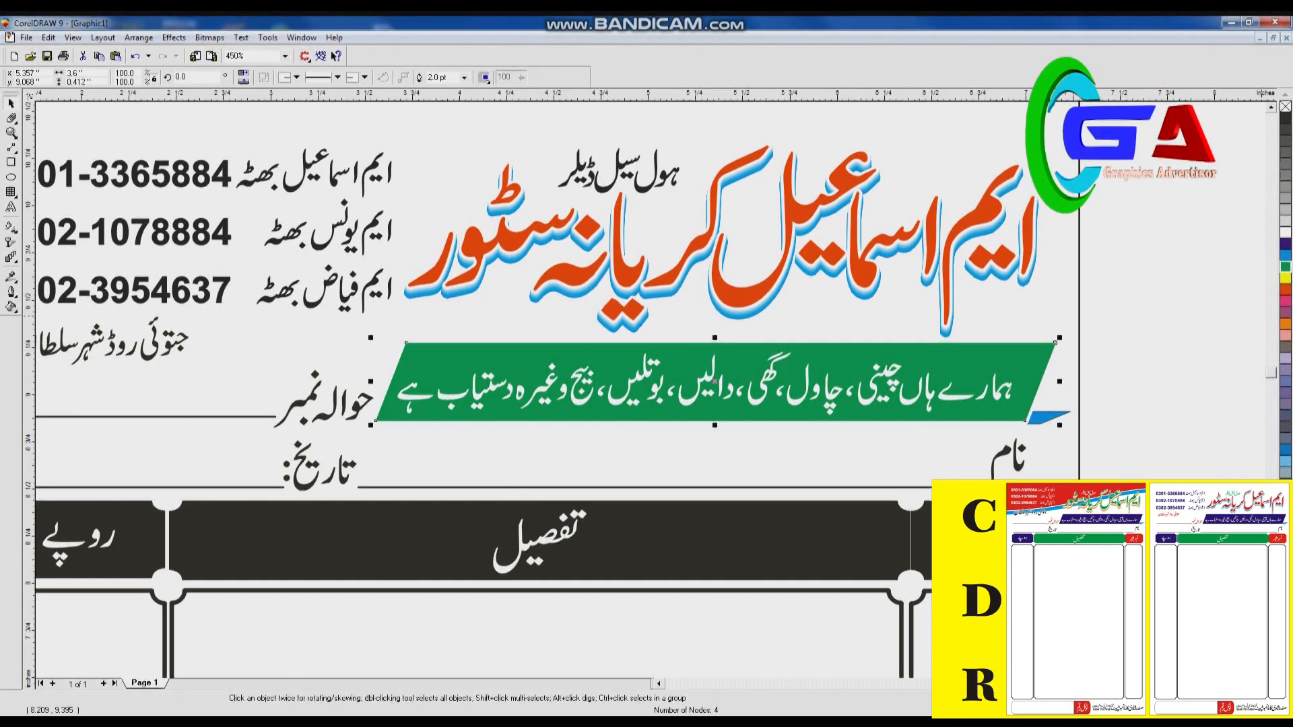
pyautogui.click(1285, 232)
pyautogui.click(1286, 244)
# Recolour the small ہول سیل ڈیلر text above the store title green.
pyautogui.click(658, 181)
pyautogui.click(657, 145)
pyautogui.hotkey('ctrl', 'z')
pyautogui.moveTo(547, 131); pyautogui.dragTo(694, 202)
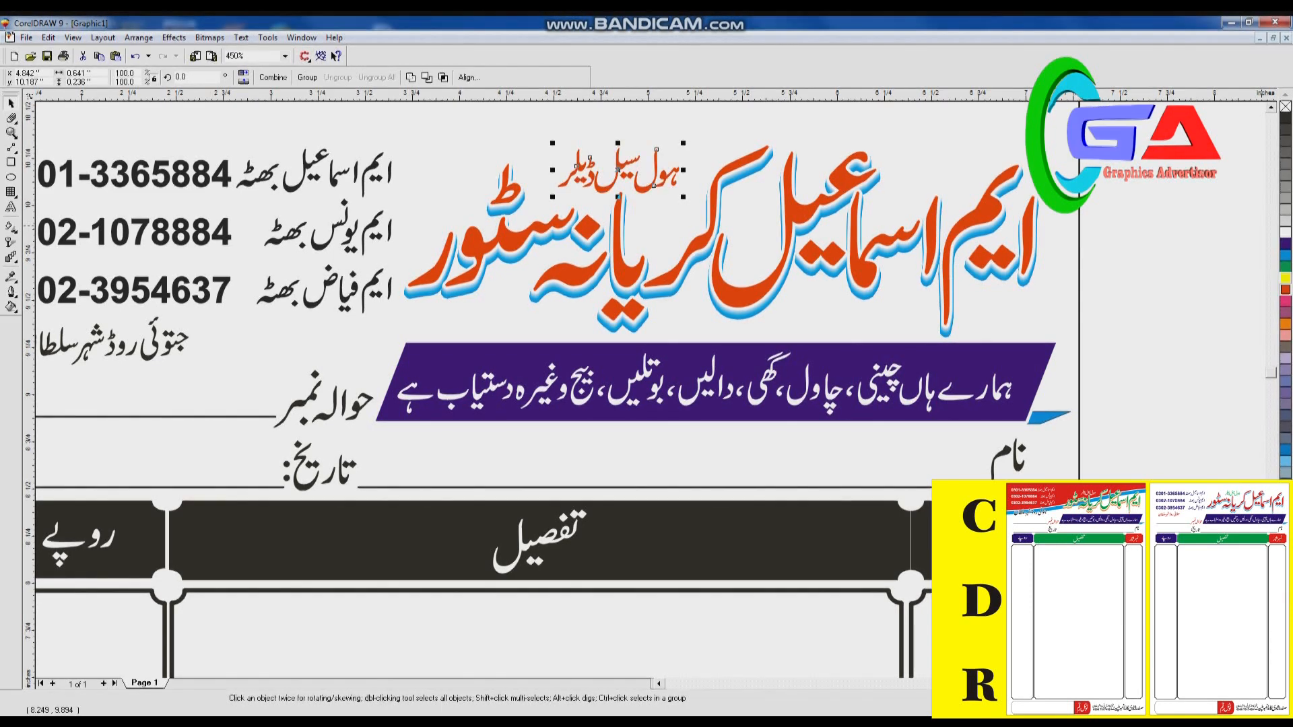
pyautogui.scroll(5, 154, 671)
pyautogui.click(1284, 266)
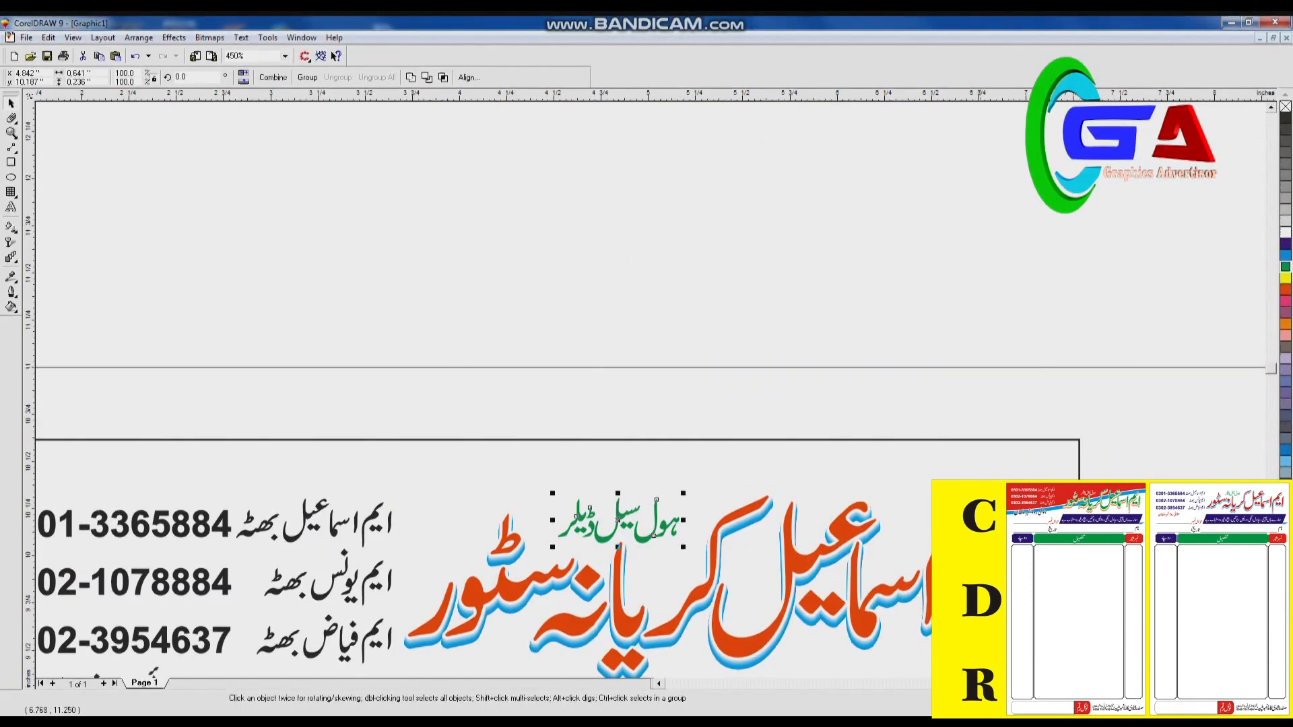
# Recolour the three contact name and phone number lines in the form header purple.
pyautogui.press('F4')
pyautogui.press('F2')
pyautogui.moveTo(482, 120); pyautogui.dragTo(771, 537)
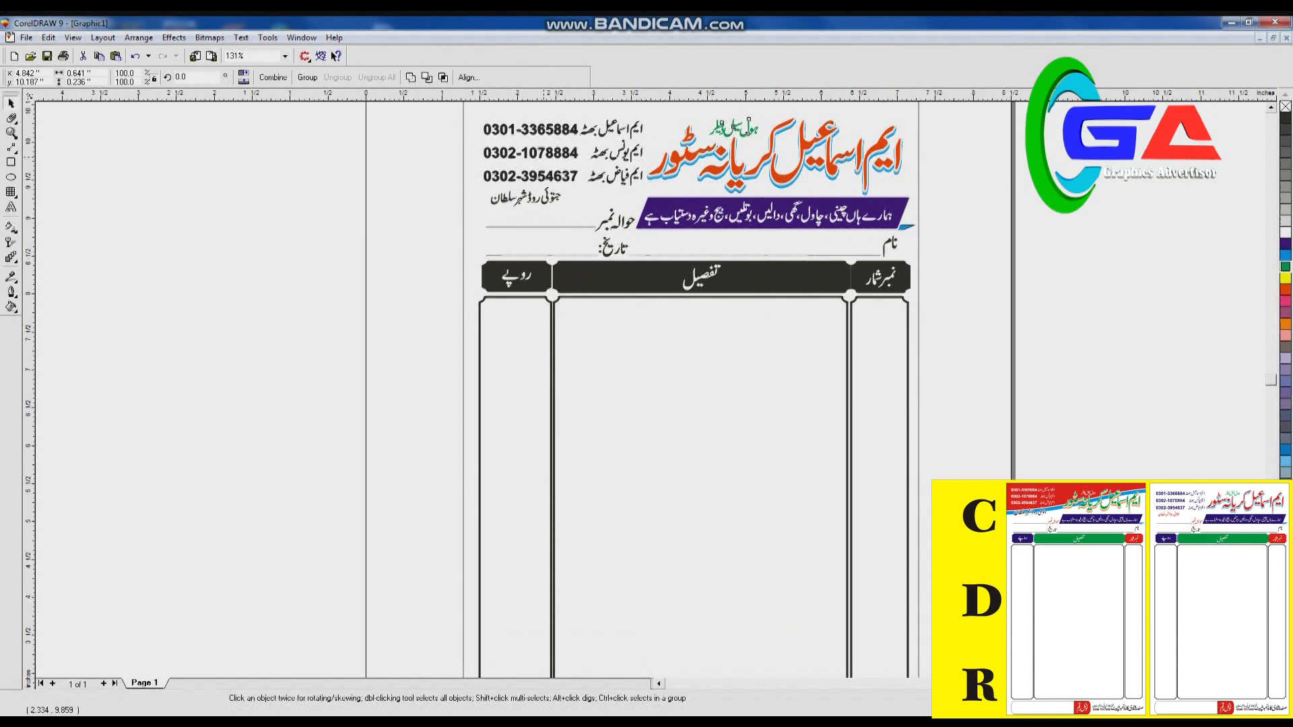
pyautogui.moveTo(659, 142); pyautogui.dragTo(475, 116)
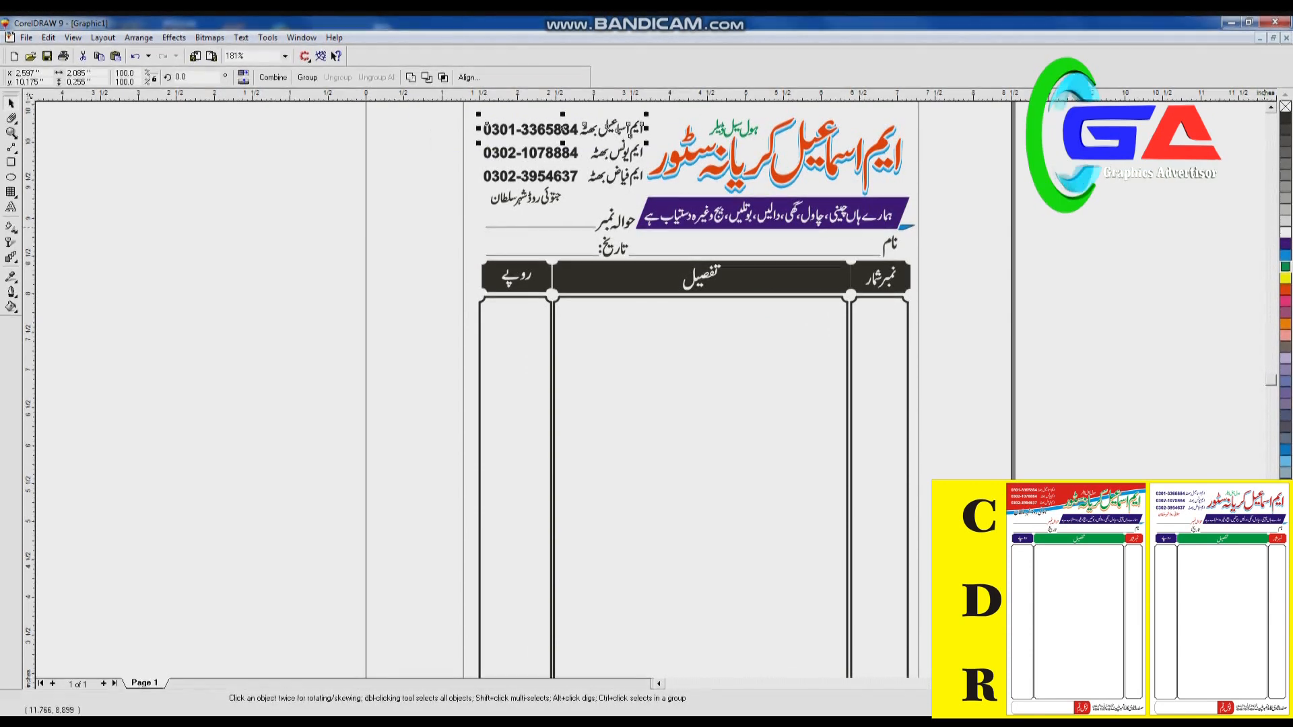
pyautogui.click(1284, 244)
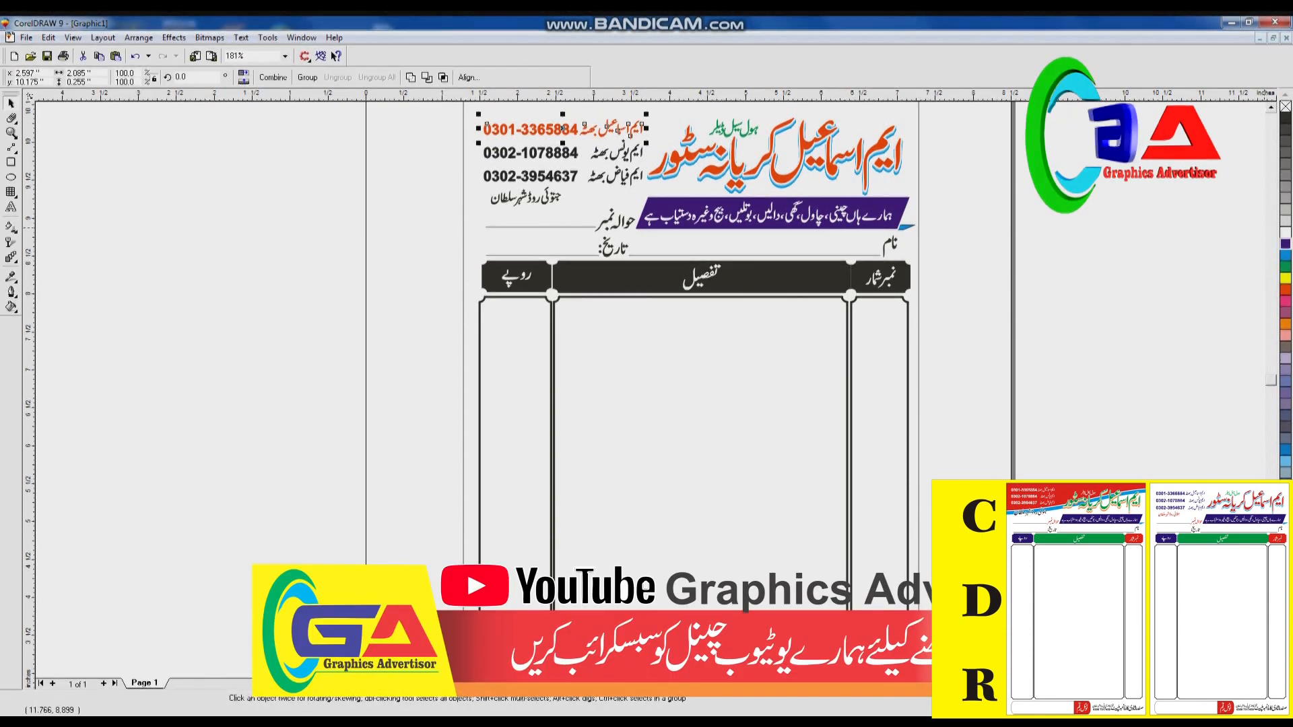
pyautogui.moveTo(432, 135); pyautogui.dragTo(663, 192)
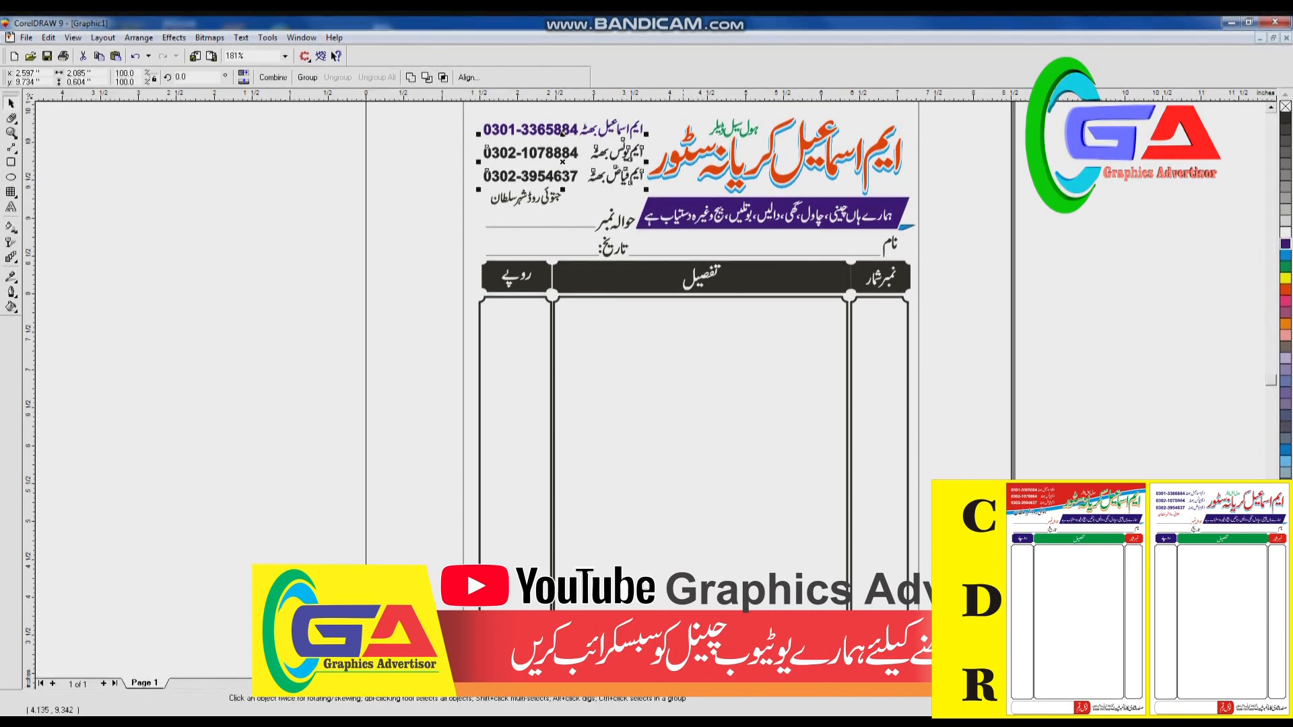
pyautogui.click(349, 172)
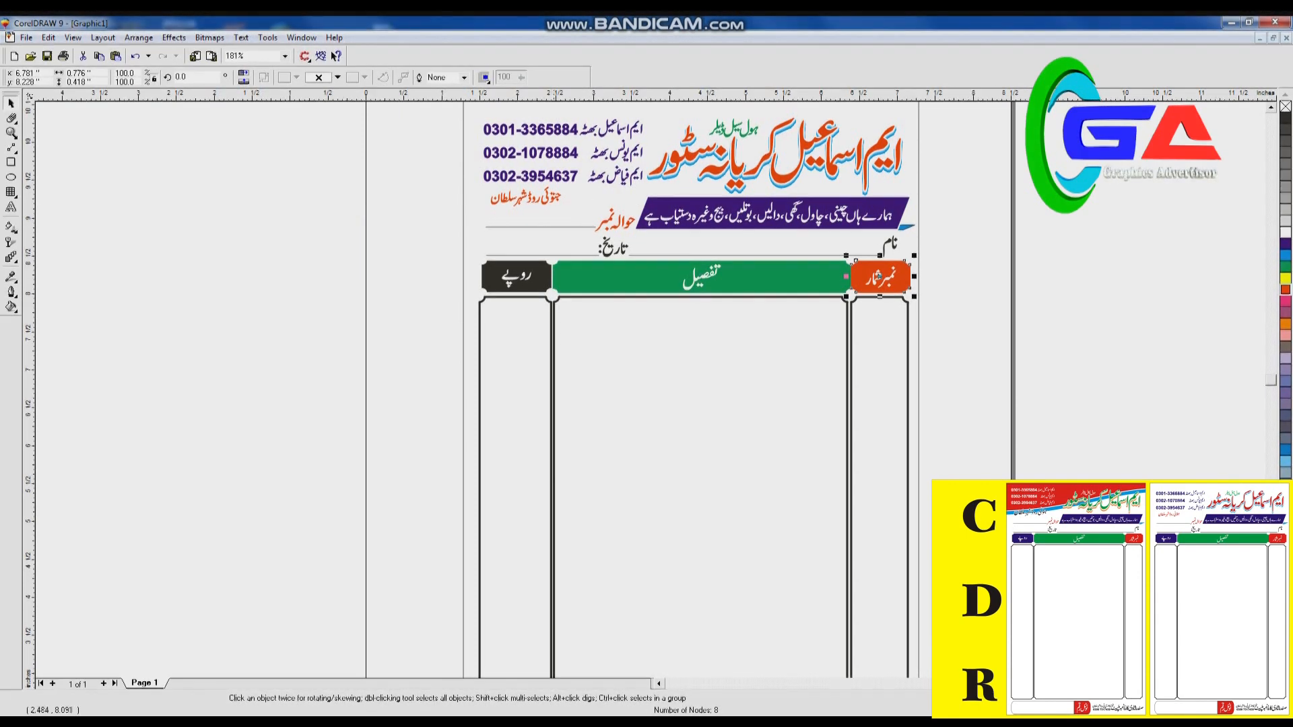
# Fill the ٹوٹل رقم total box at the foot of the form red.
pyautogui.press('Escape')
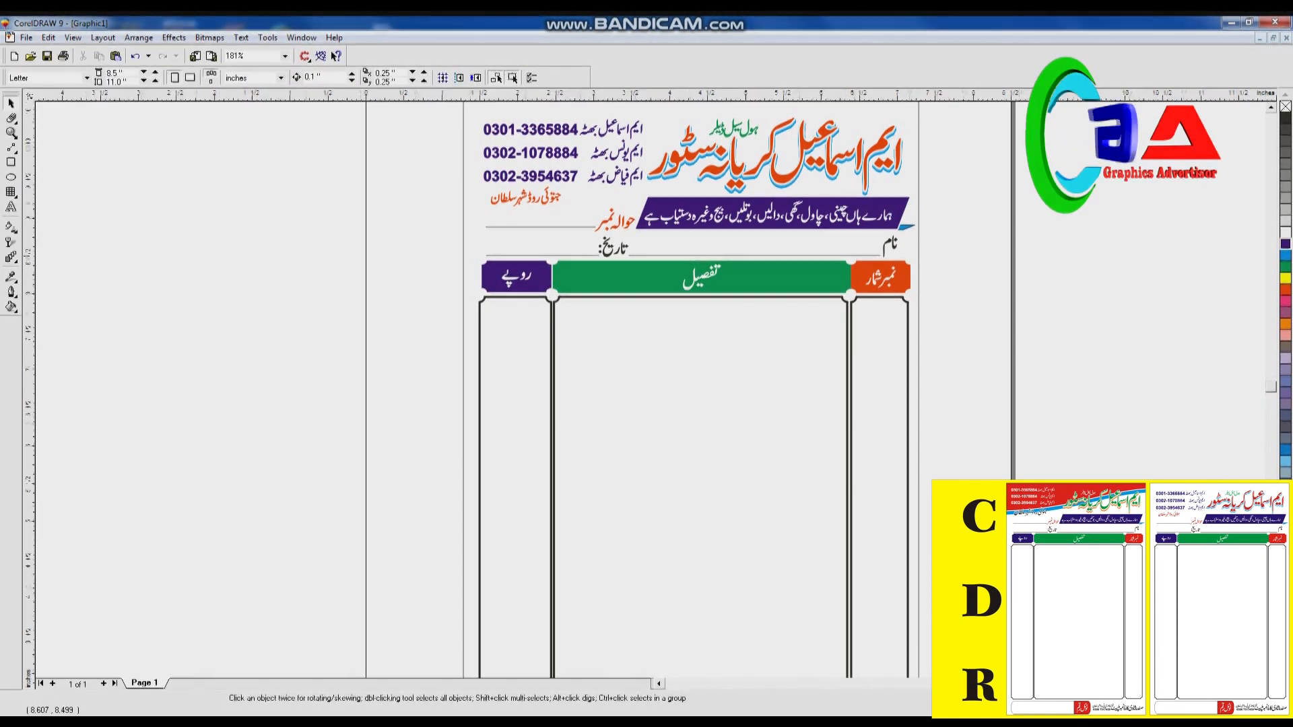
pyautogui.press('F4')
pyautogui.press('F2')
pyautogui.moveTo(522, 528); pyautogui.dragTo(842, 668)
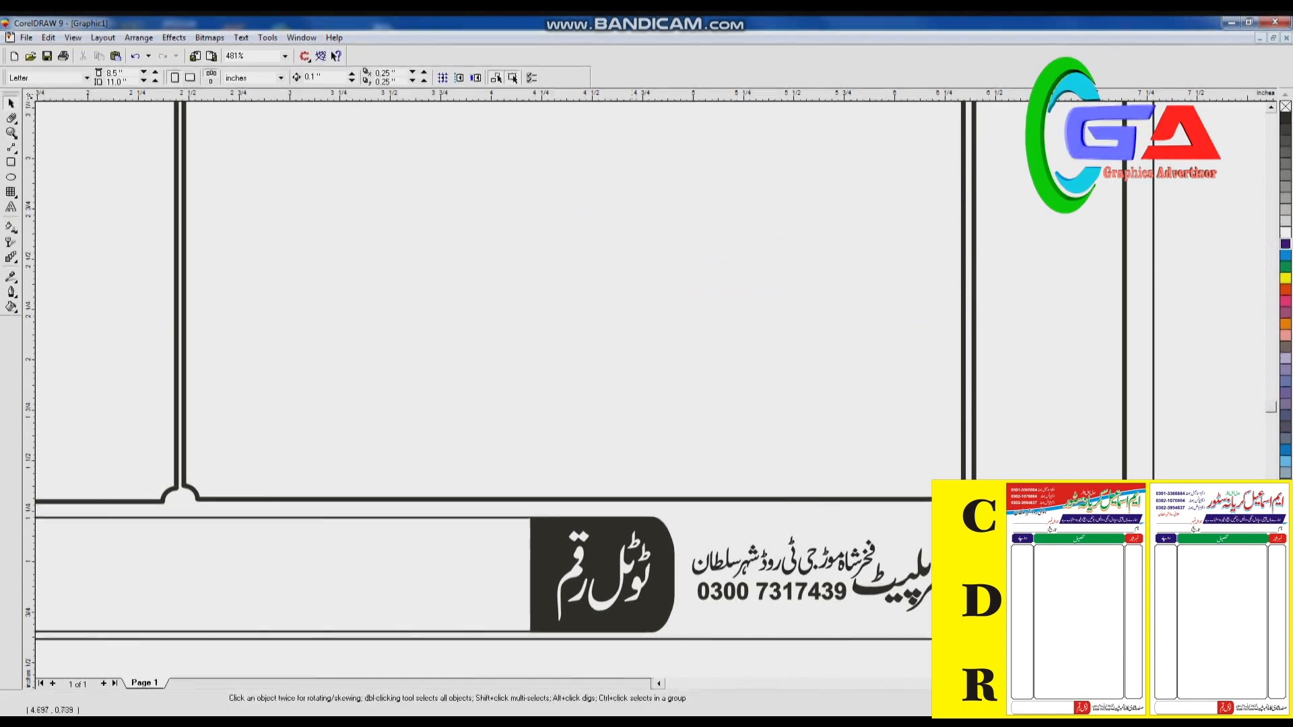
pyautogui.click(631, 623)
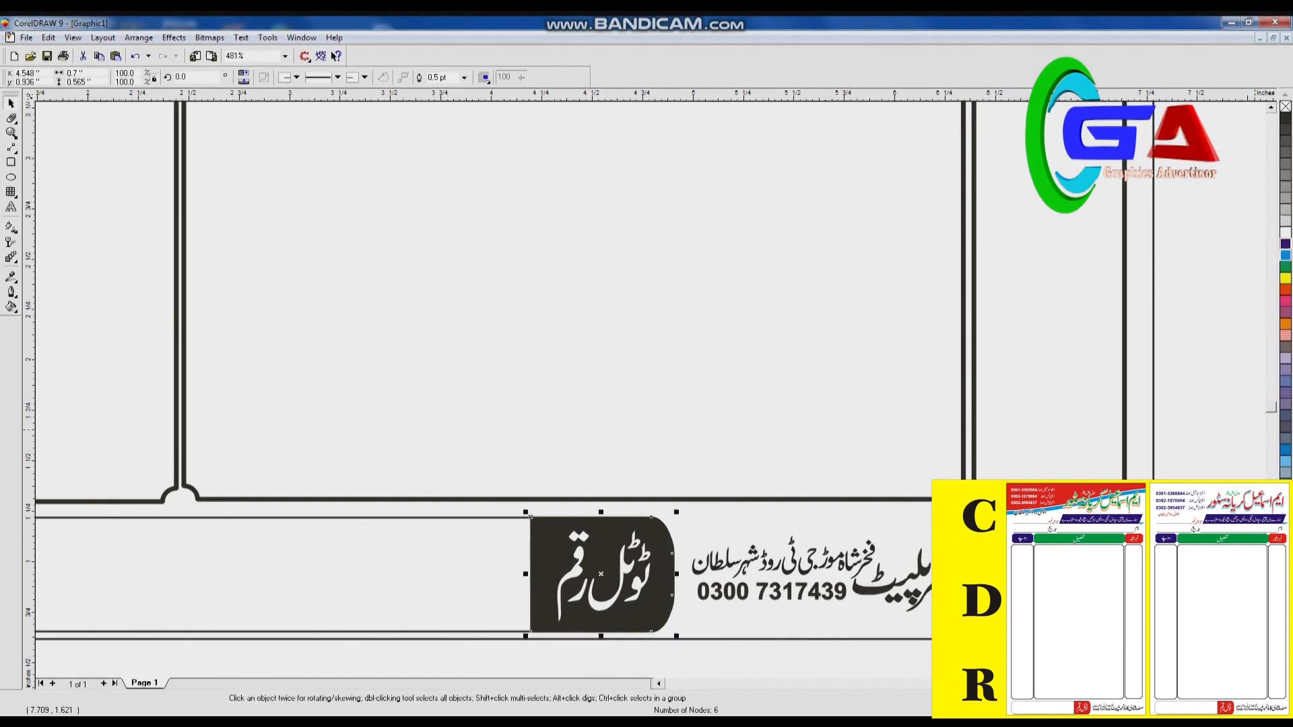
pyautogui.click(1285, 290)
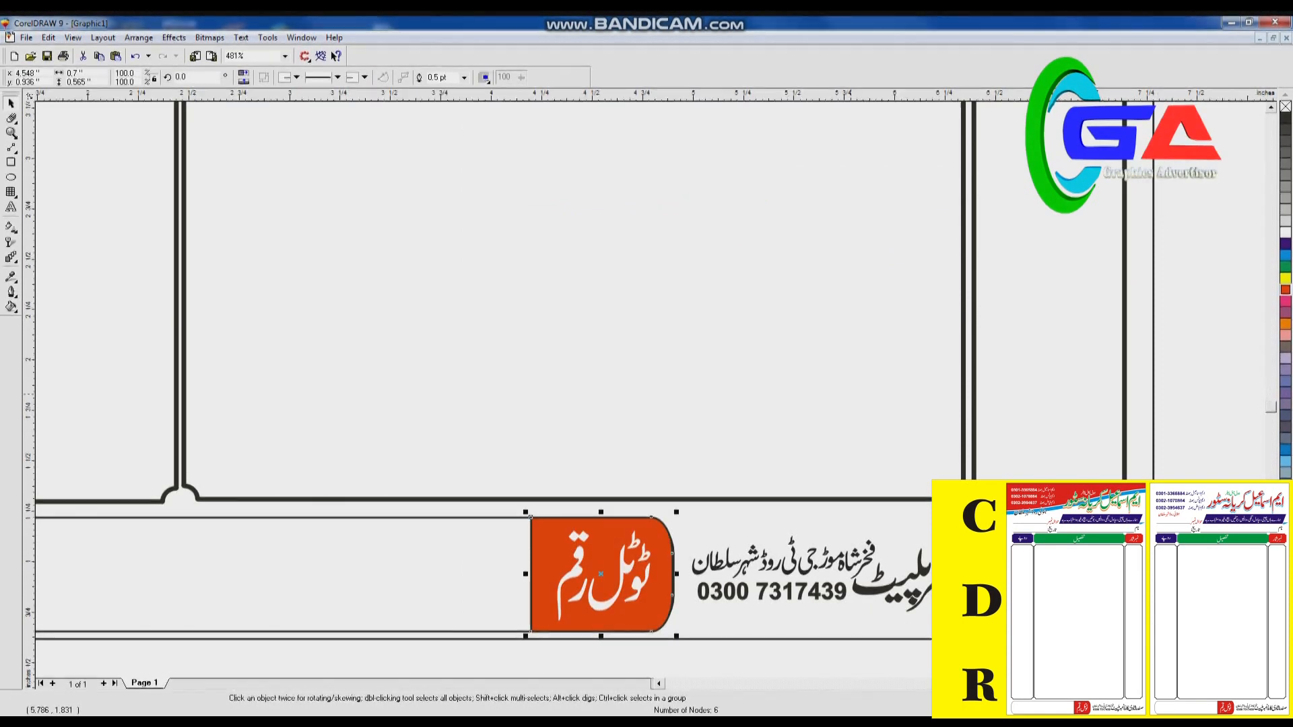
pyautogui.press('Escape')
pyautogui.press('F4')
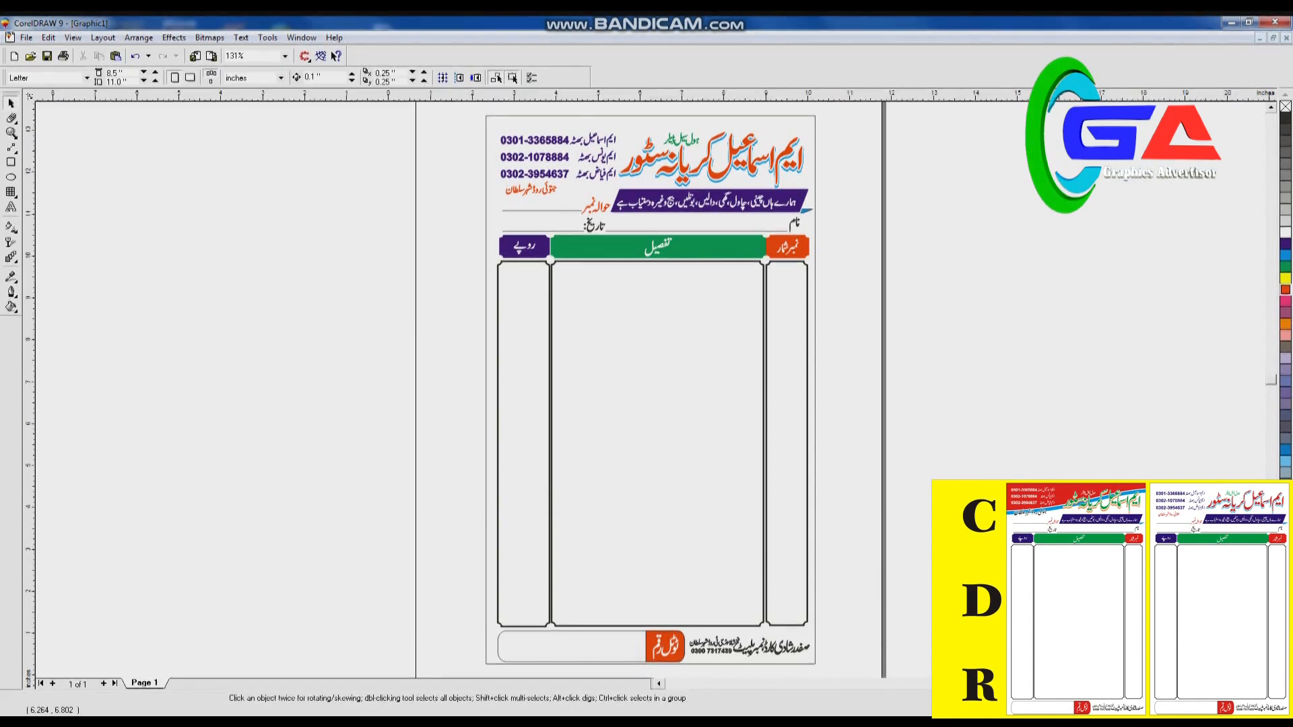
pyautogui.scroll(-1, 760, 324)
pyautogui.press('F2')
pyautogui.moveTo(549, 208); pyautogui.dragTo(744, 336)
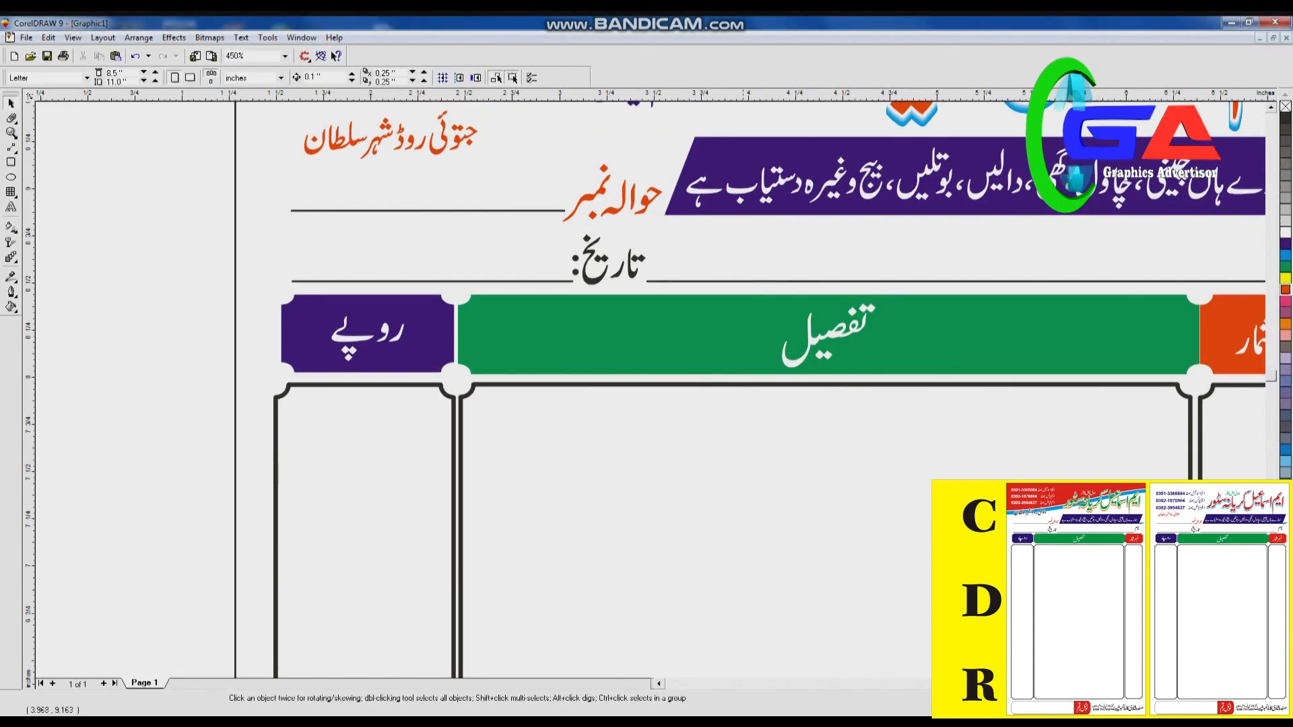
pyautogui.click(464, 135)
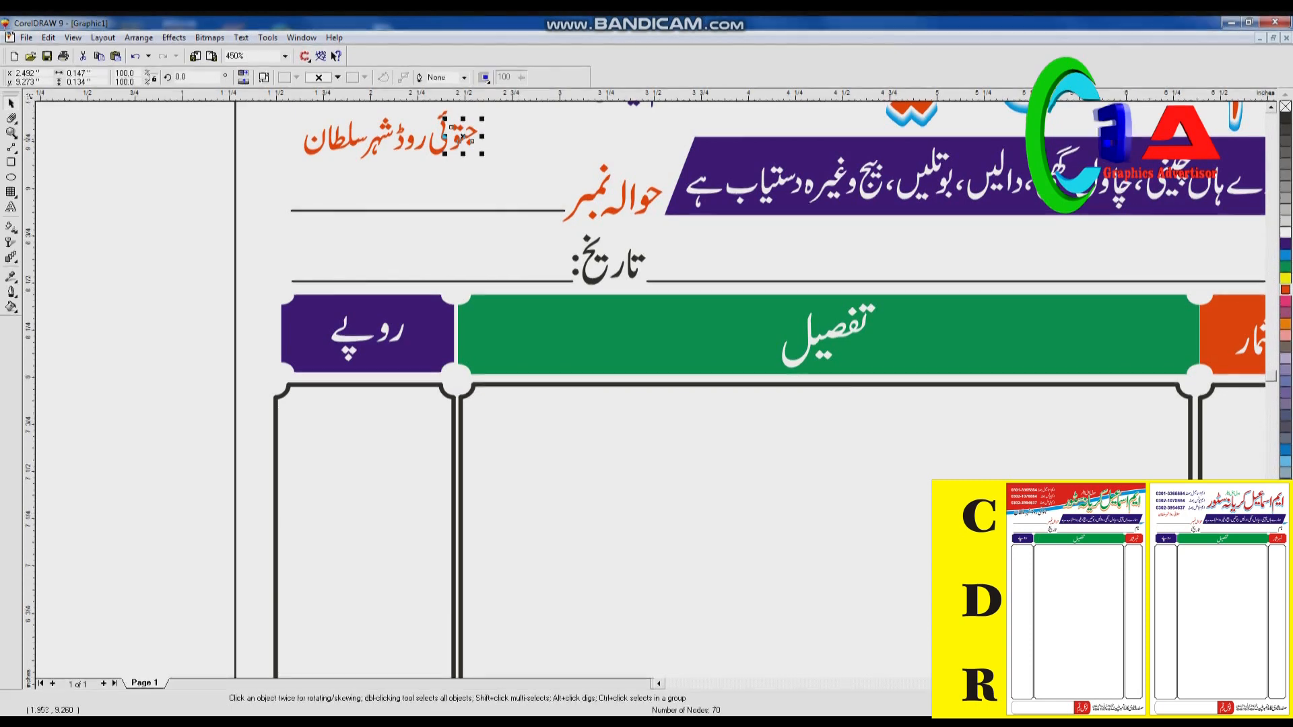
pyautogui.moveTo(288, 165); pyautogui.dragTo(491, 108)
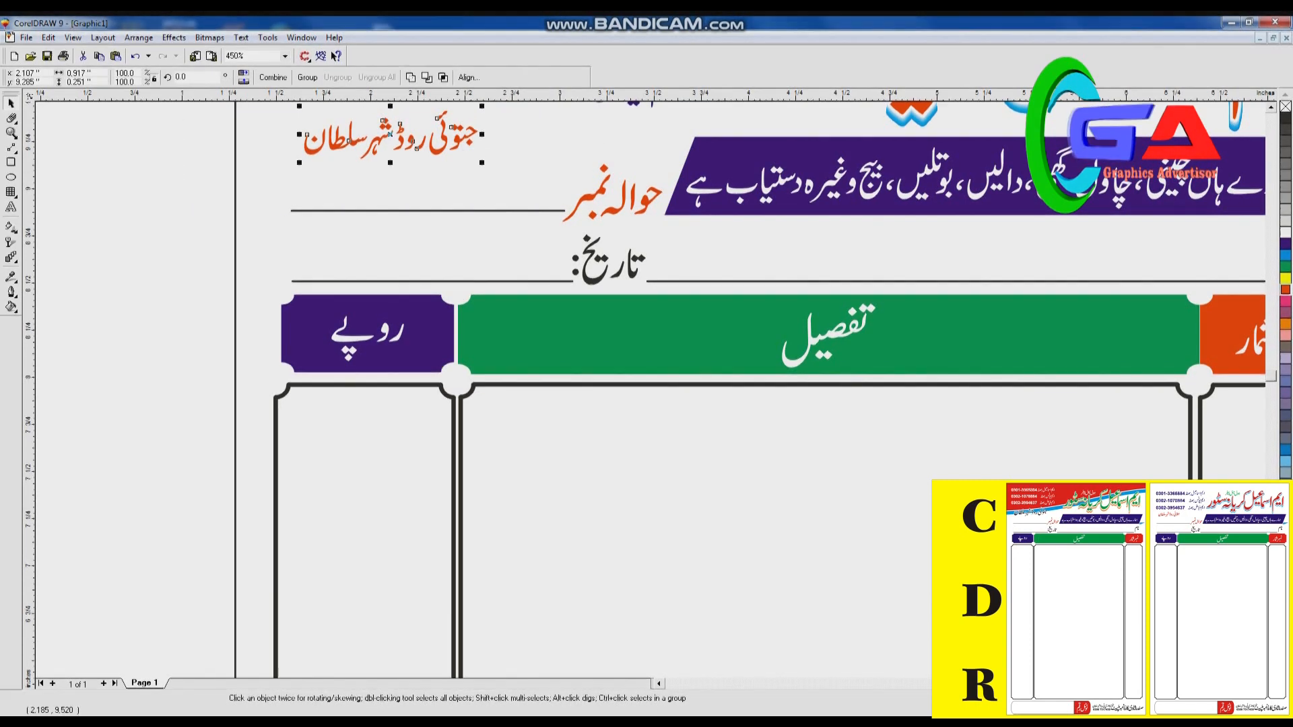
pyautogui.click(640, 199)
pyautogui.click(976, 334)
pyautogui.moveTo(975, 334); pyautogui.dragTo(976, 336)
pyautogui.press('F4')
pyautogui.click(983, 296)
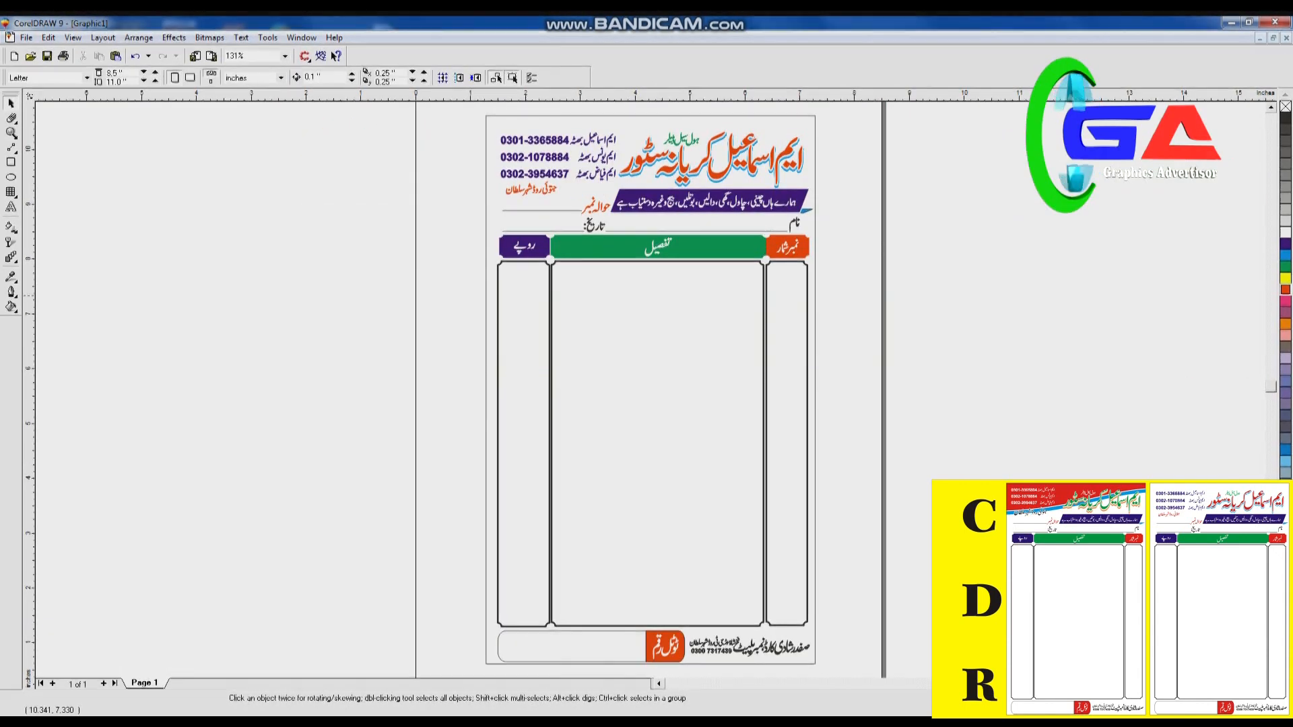
# Duplicate the entire bill form and place the copy about 6.2 inches to the left of the original.
pyautogui.press('F3')
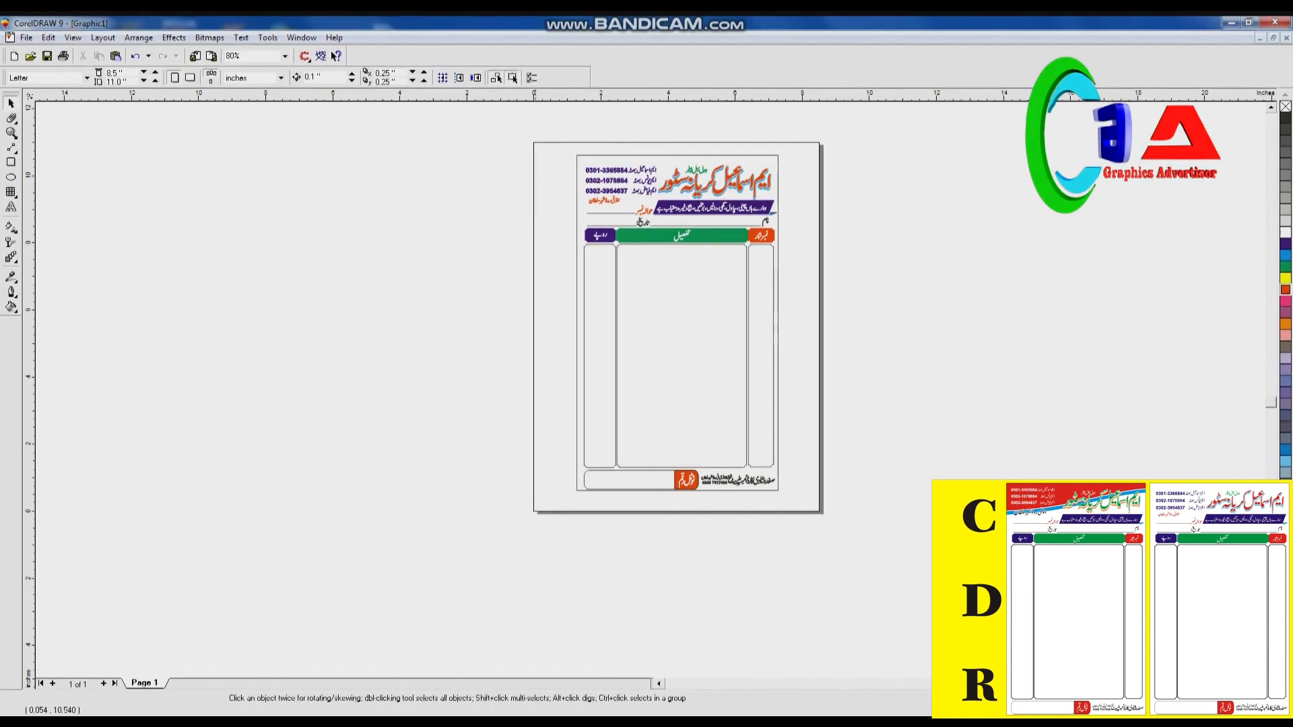
pyautogui.hotkey('ctrl', 'a')
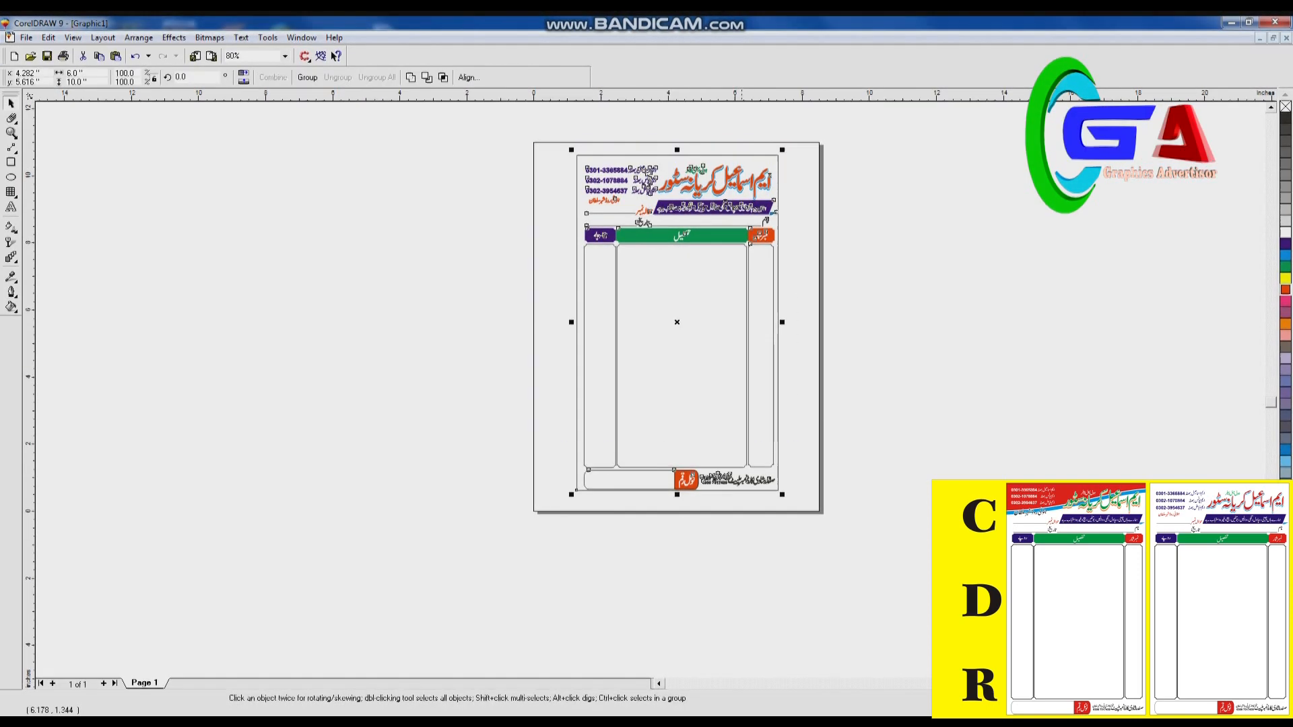
pyautogui.moveTo(584, 470); pyautogui.dragTo(530, 470)
pyautogui.rightClick(530, 469)
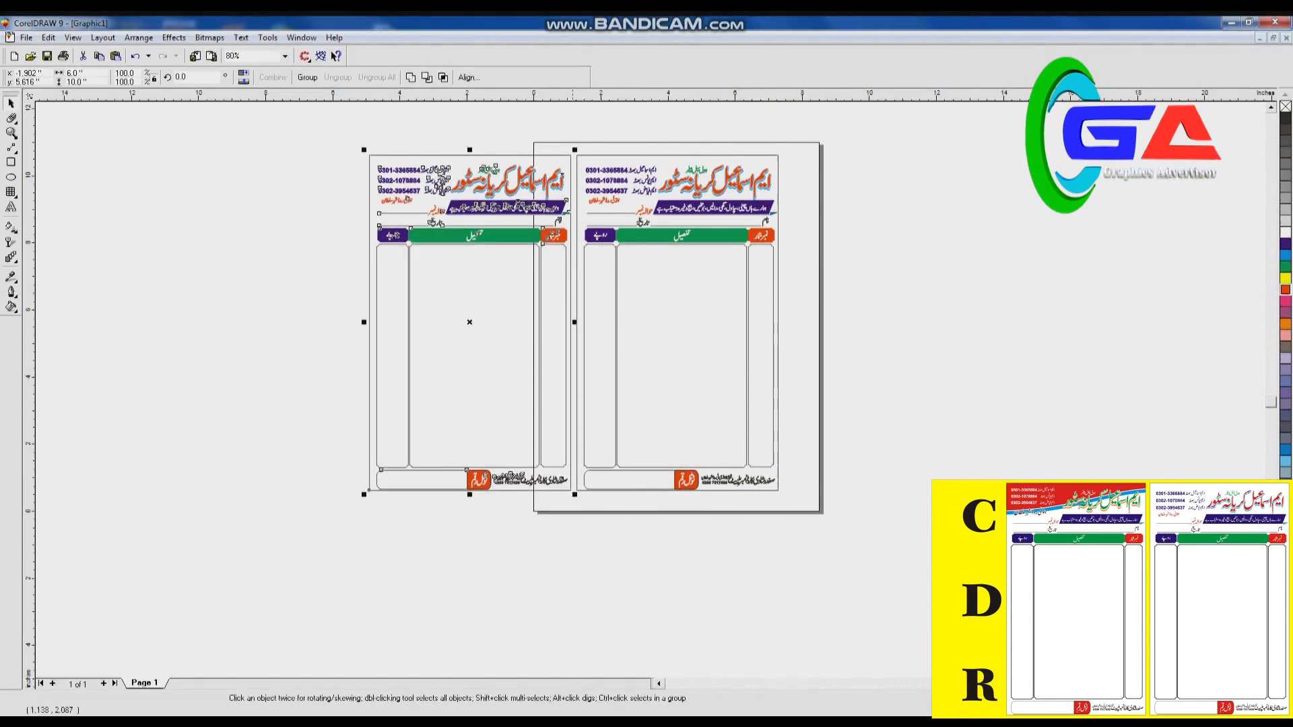
# Draw a rectangle about 6.73 by 2.65 inches across the table area of the copied form.
pyautogui.click(11, 132)
pyautogui.moveTo(264, 162); pyautogui.dragTo(662, 260)
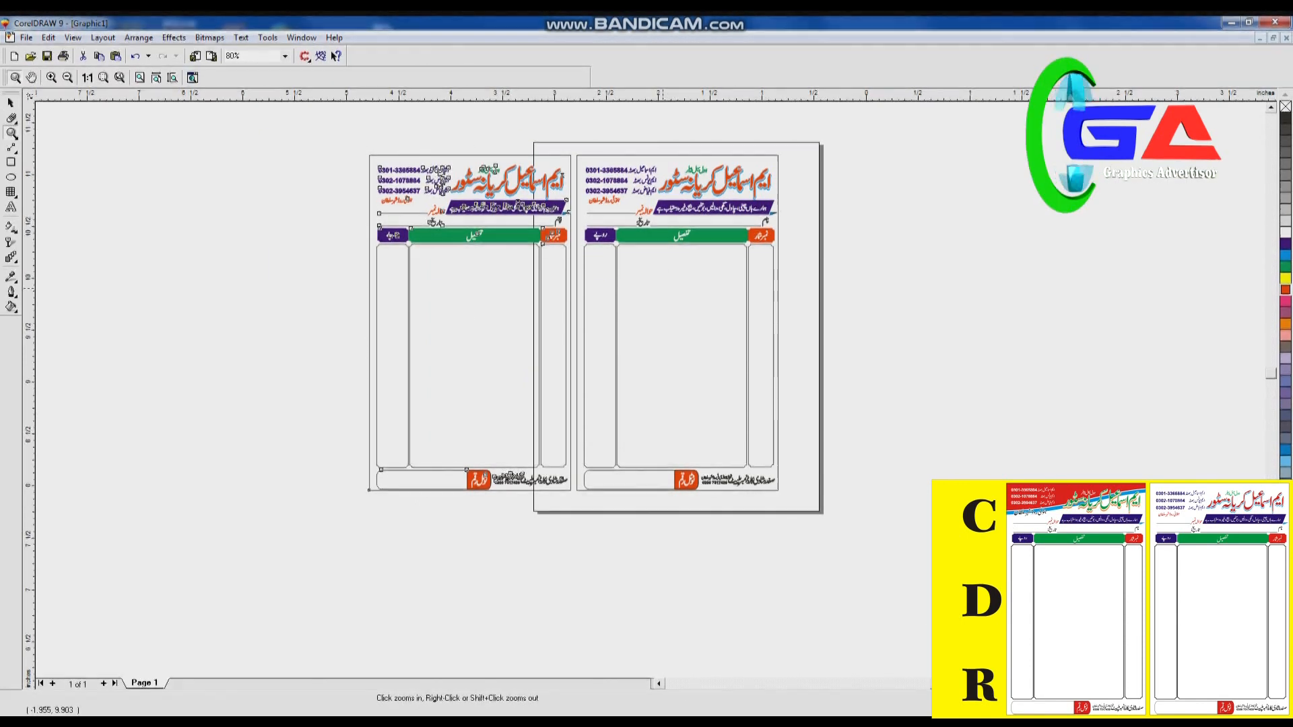
pyautogui.press('space')
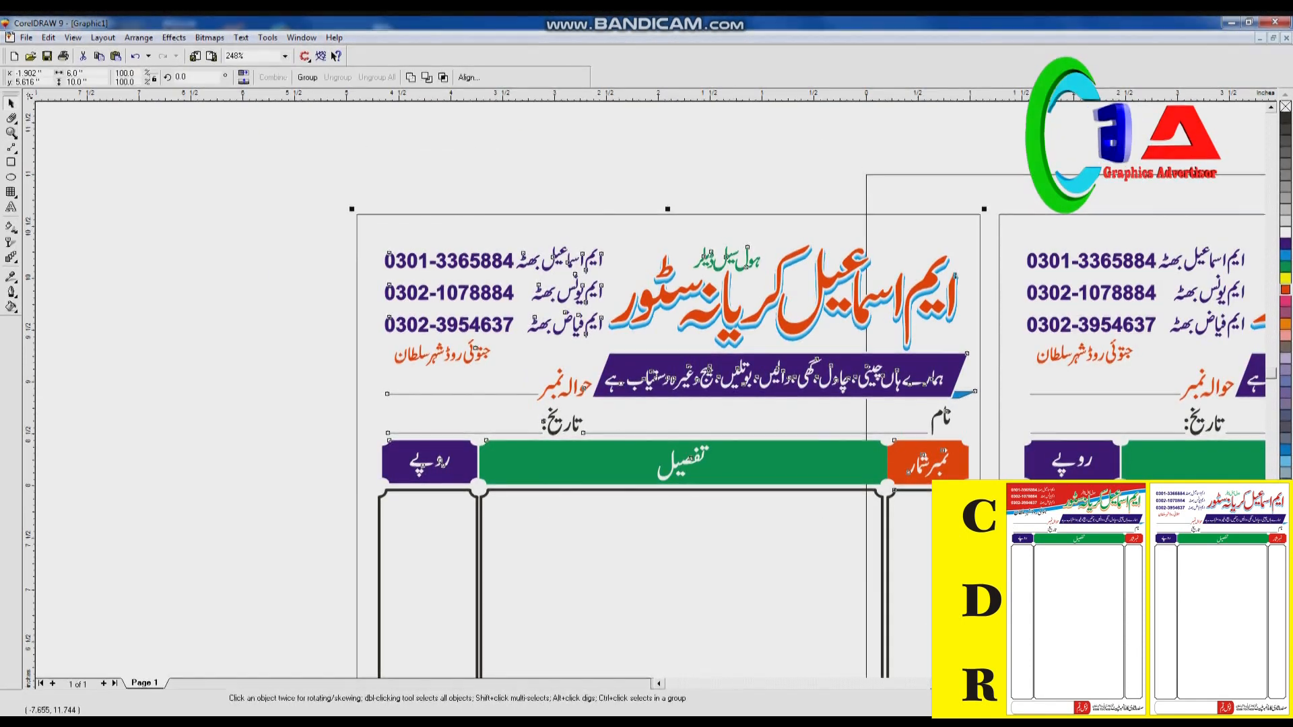
pyautogui.press('Escape')
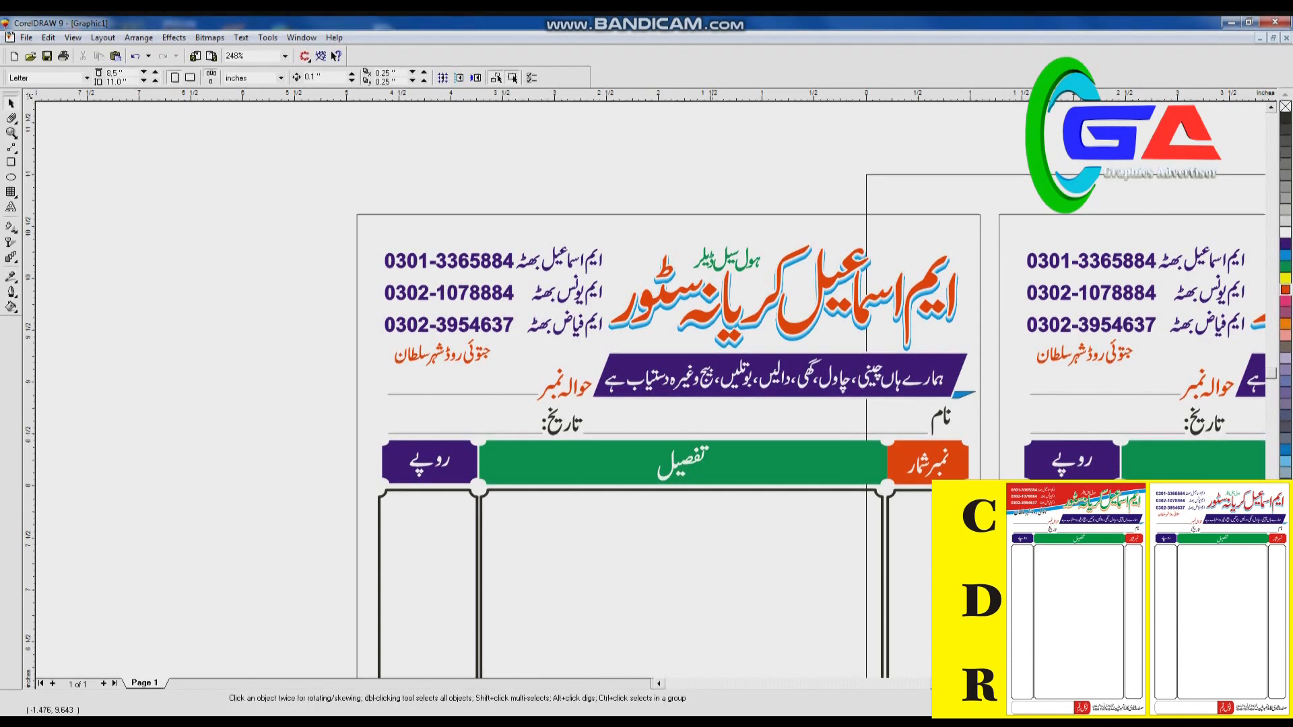
pyautogui.click(714, 317)
pyautogui.scroll(3, 718, 330)
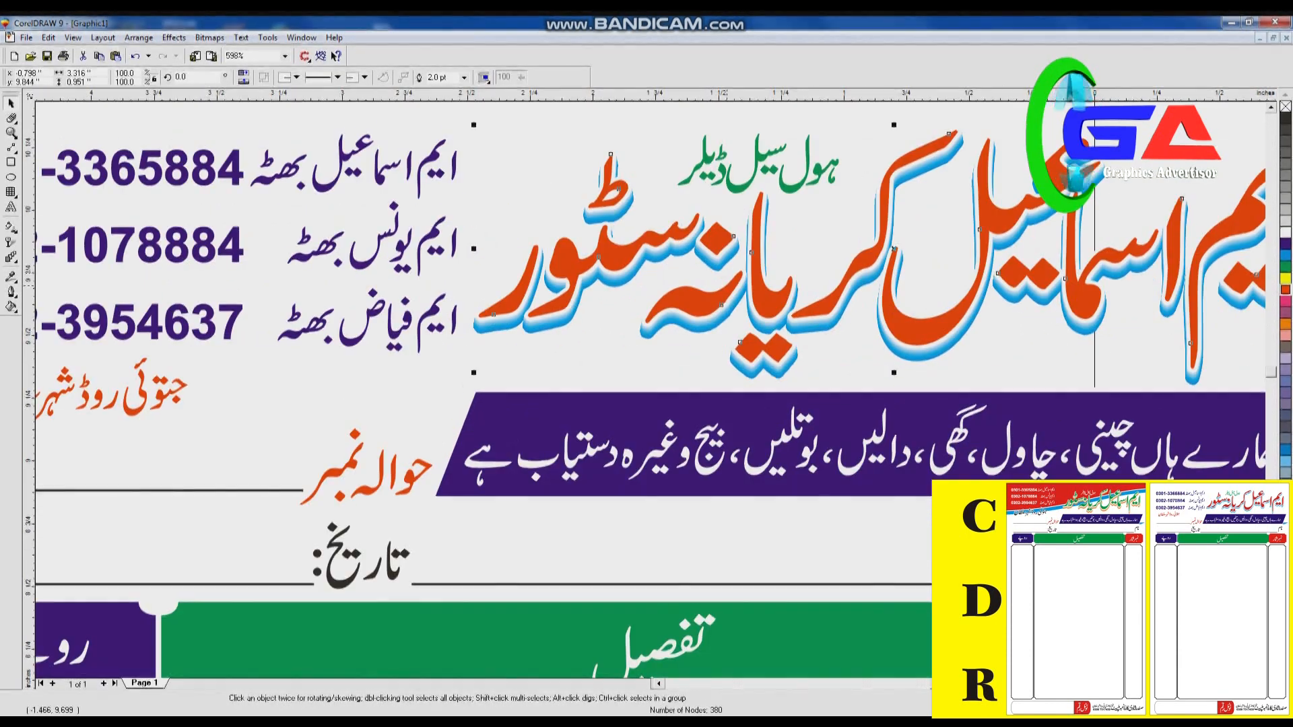
pyautogui.scroll(-1, 718, 329)
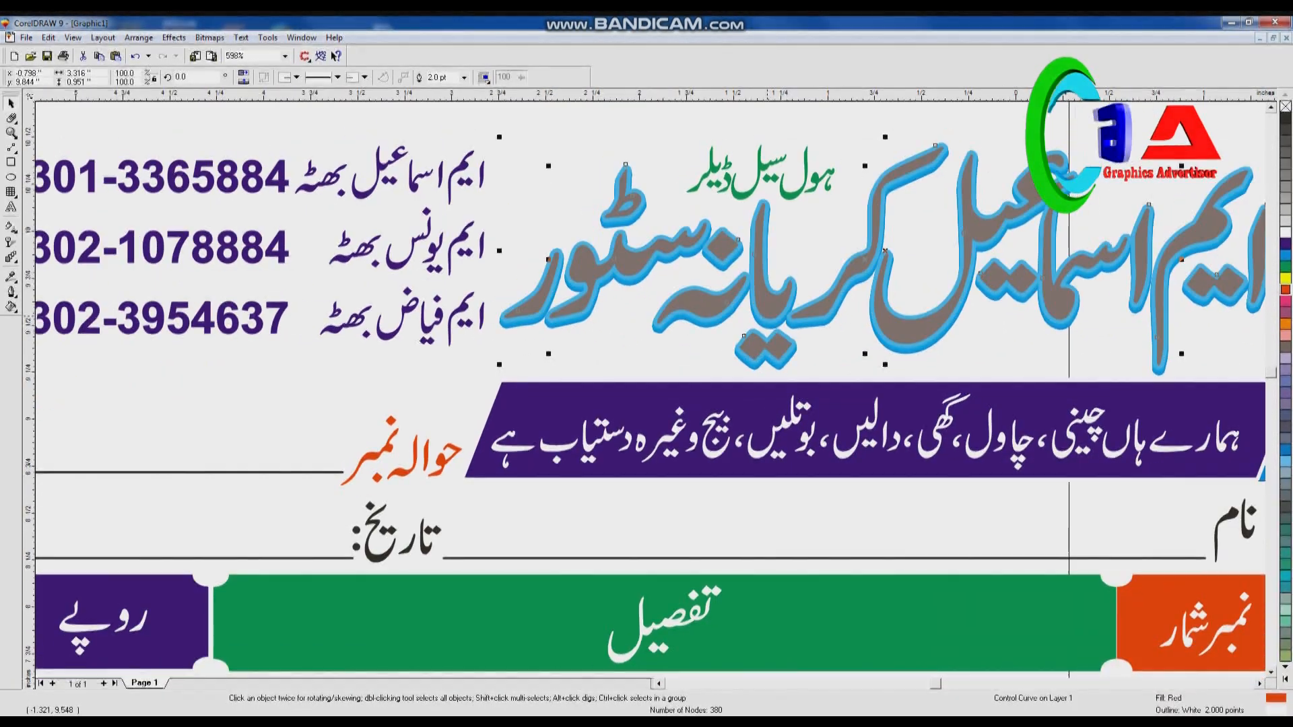
pyautogui.press('F6')
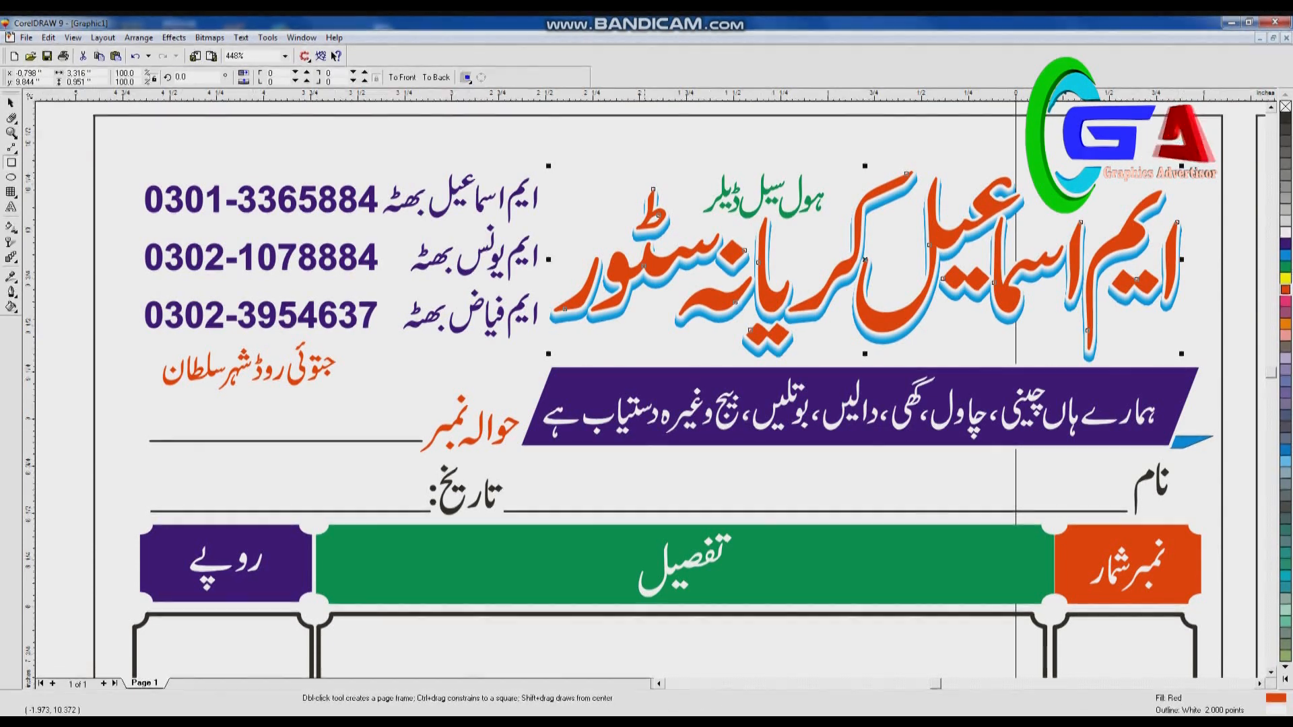
pyautogui.scroll(-3, 644, 164)
pyautogui.scroll(-3, 391, 310)
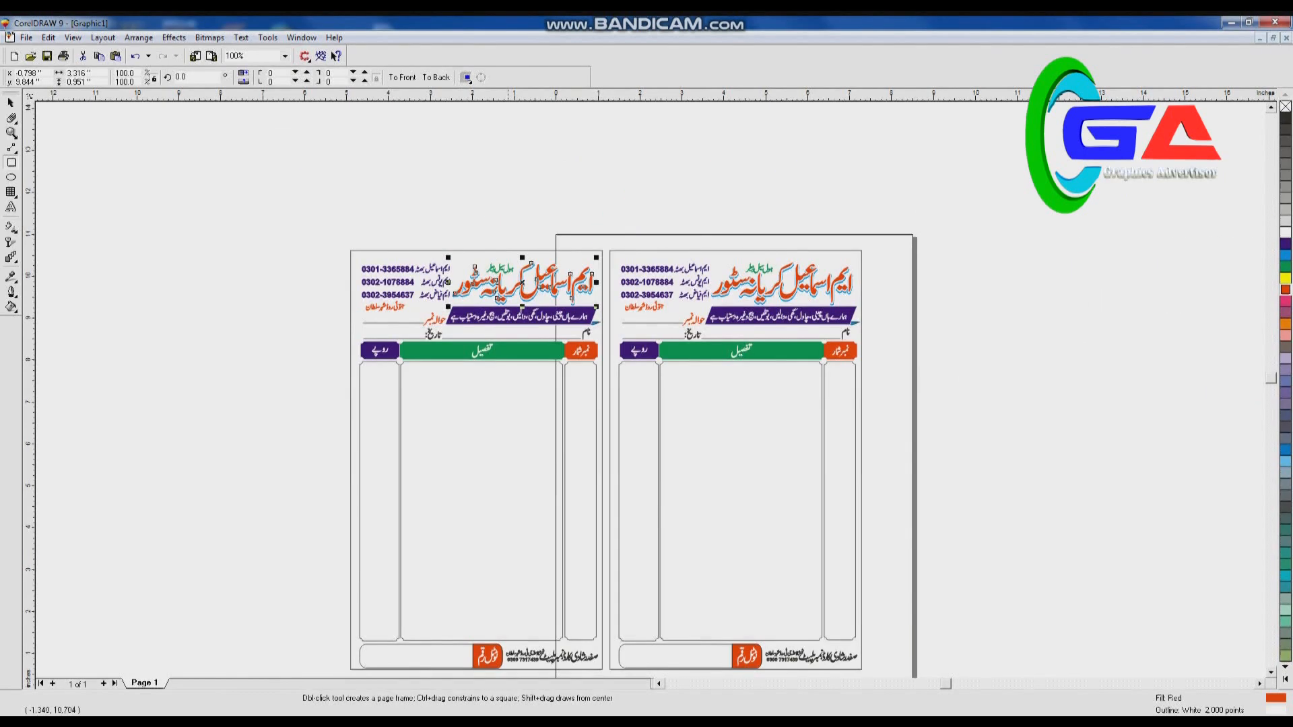
pyautogui.moveTo(328, 421); pyautogui.dragTo(612, 533)
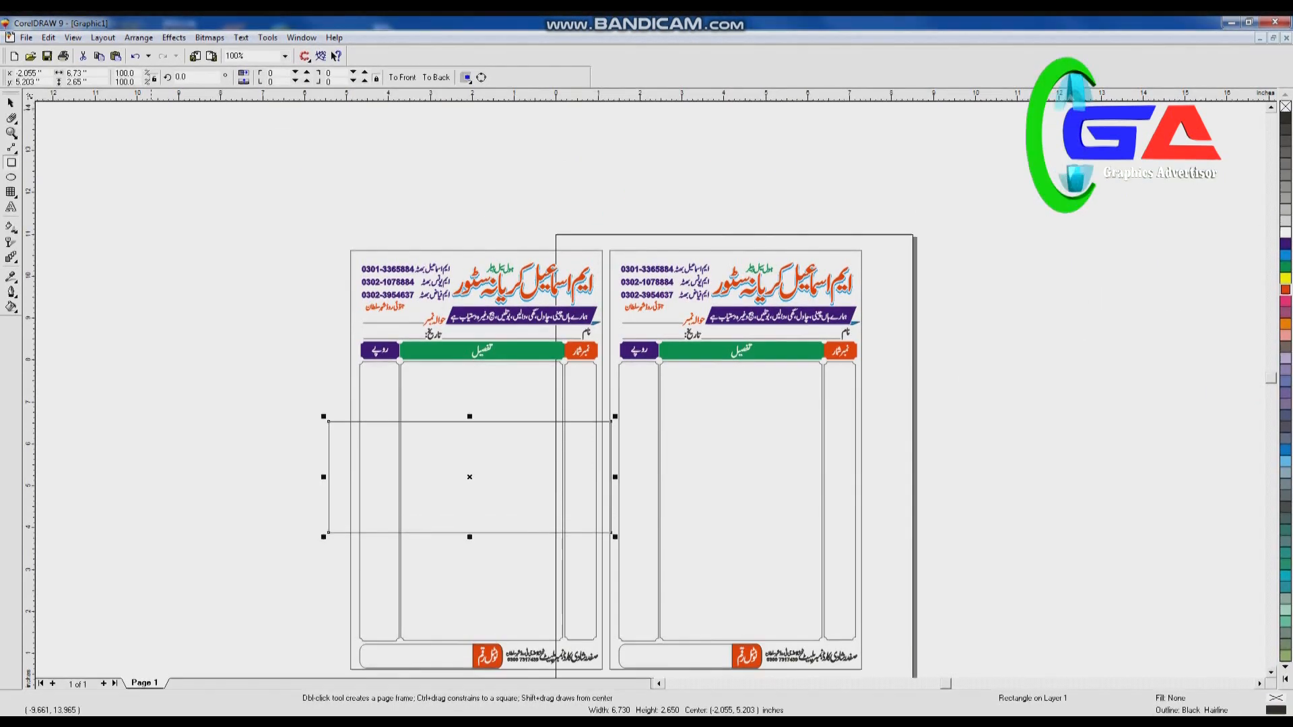
# Place the new rectangle inside the copied form's outer frame with PowerClip.
pyautogui.click(103, 38)
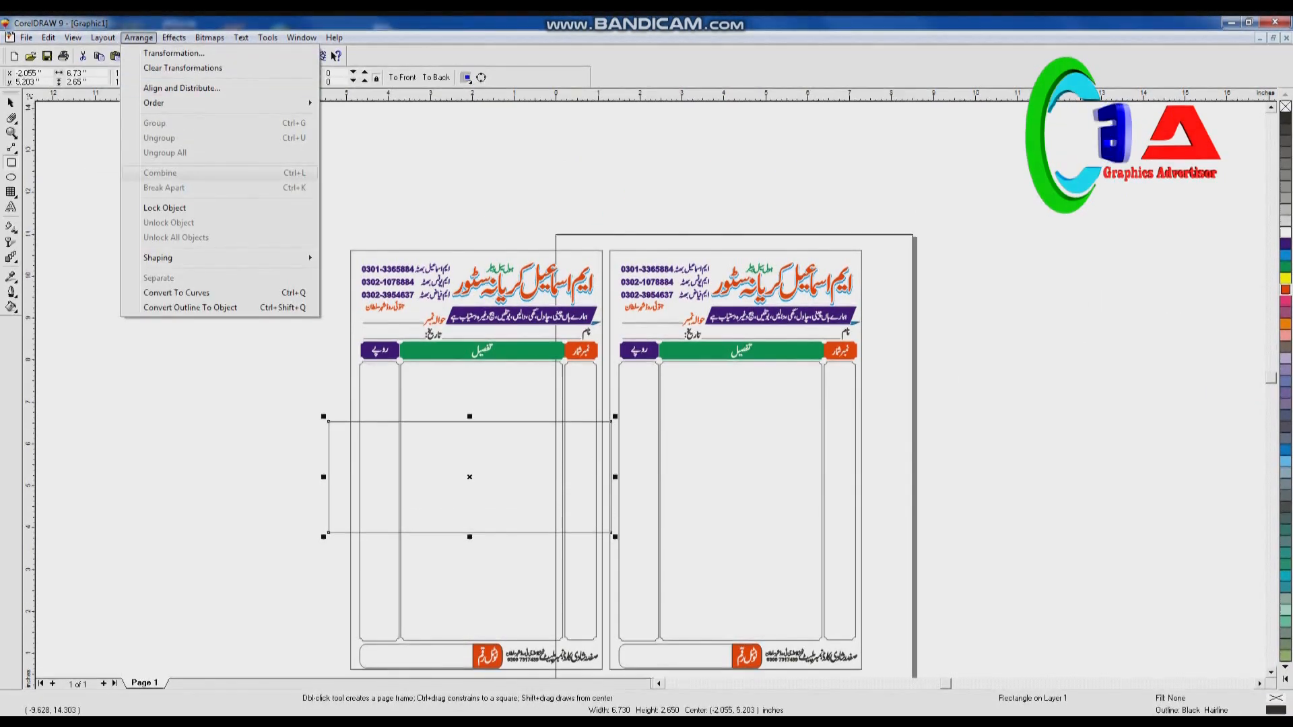
pyautogui.moveTo(202, 258)
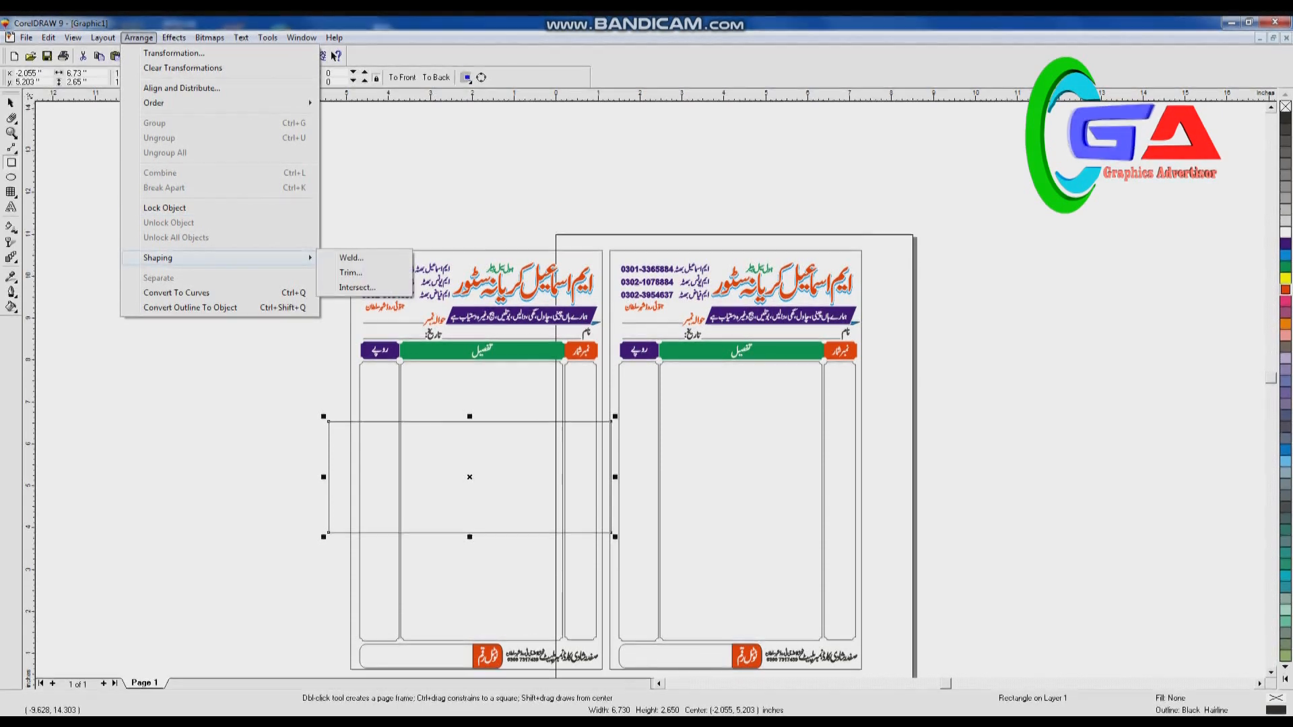
pyautogui.moveTo(174, 38)
pyautogui.moveTo(200, 139)
pyautogui.click(367, 139)
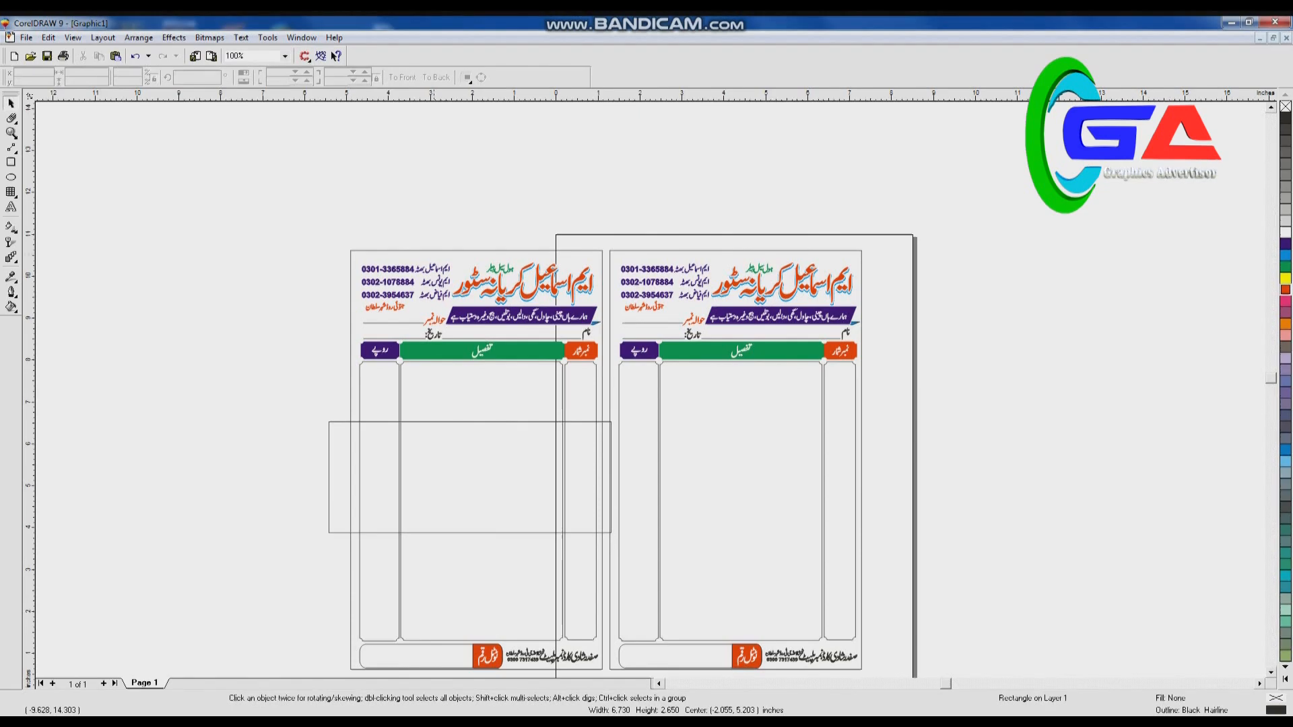
pyautogui.click(350, 404)
# Open the PowerClip contents of the copied form's outer frame for editing.
pyautogui.rightClick(450, 437)
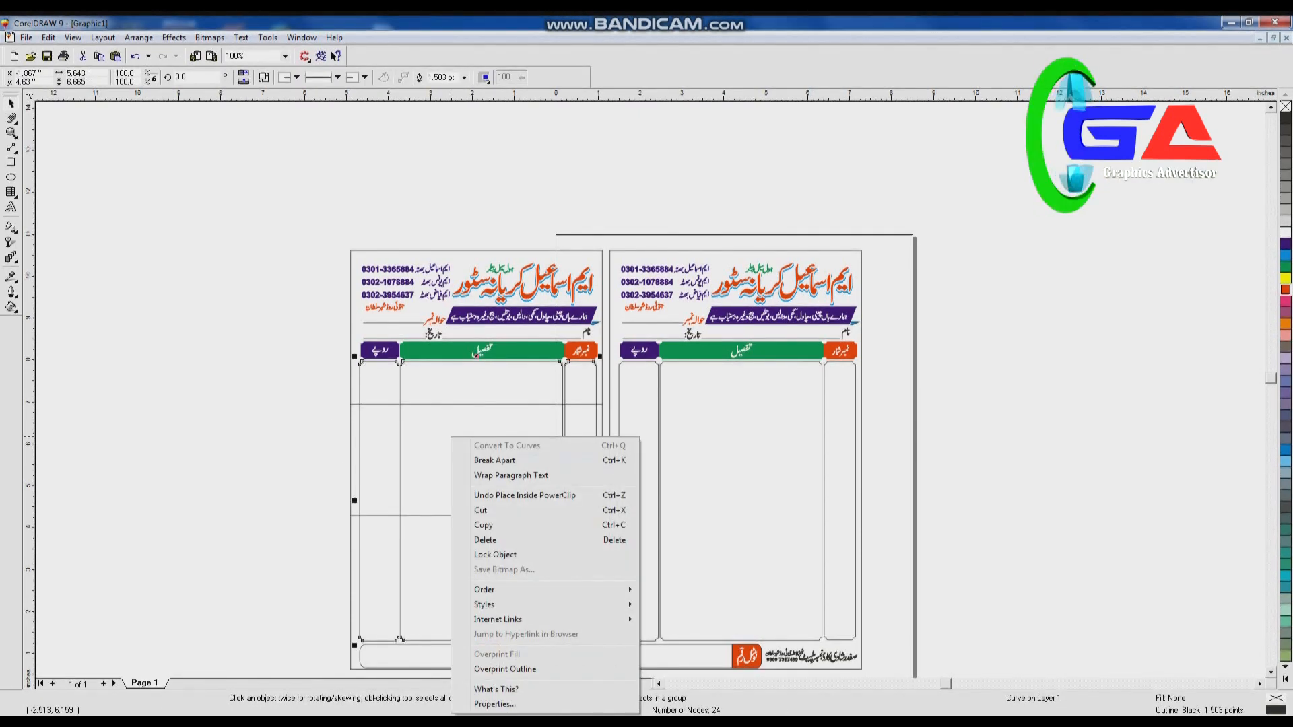
pyautogui.click(446, 456)
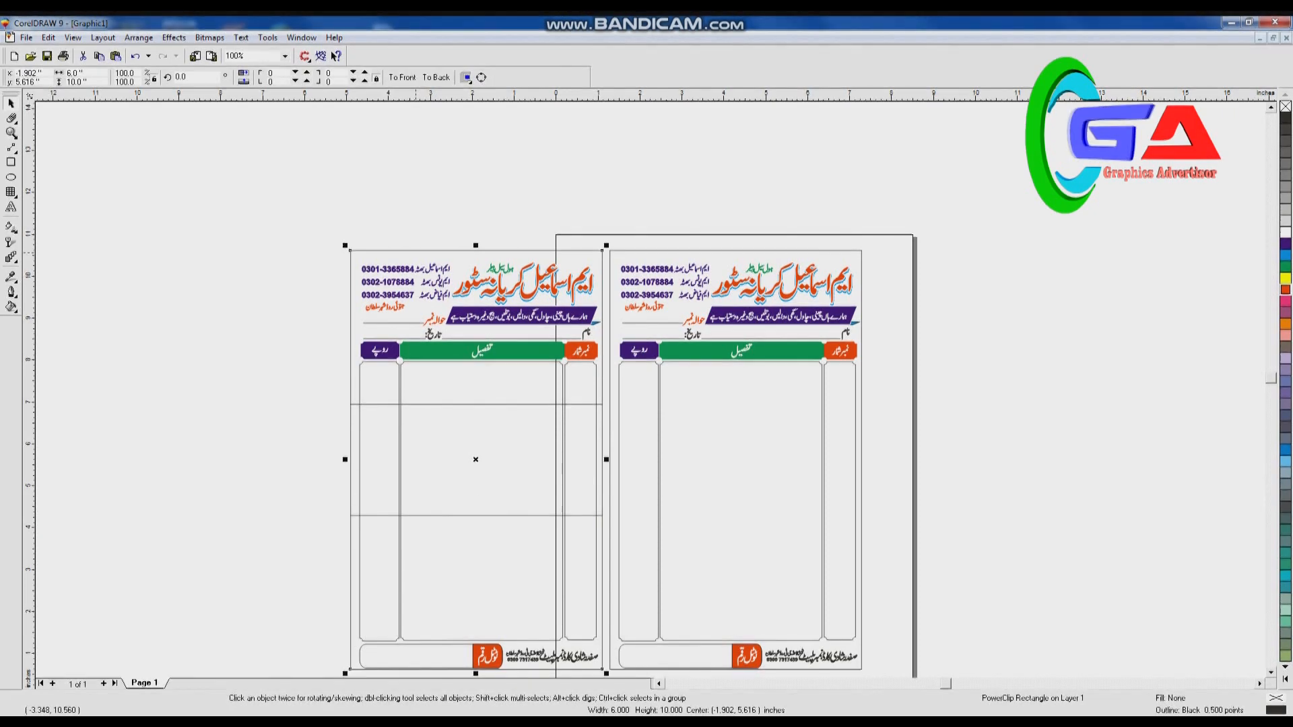
pyautogui.rightClick(427, 251)
pyautogui.click(476, 277)
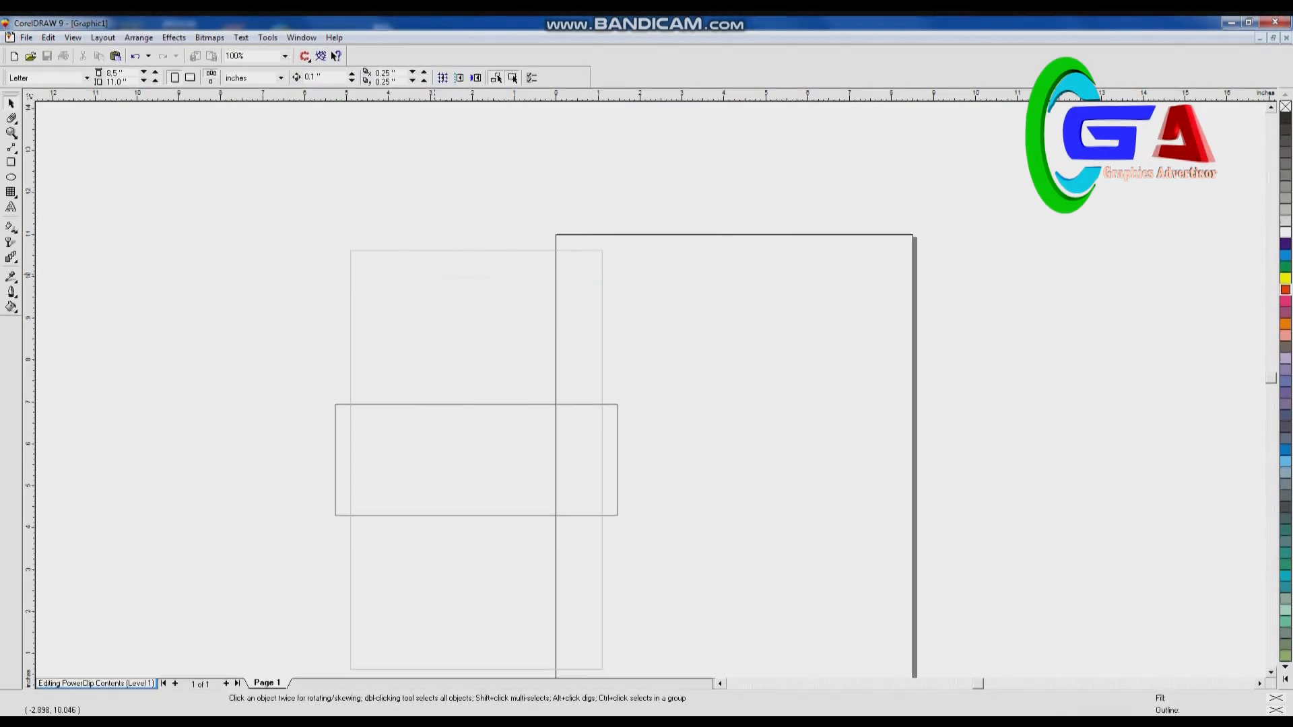
# Move the rectangle up across the frame's top edge and convert it to curves.
pyautogui.moveTo(477, 404); pyautogui.dragTo(477, 216)
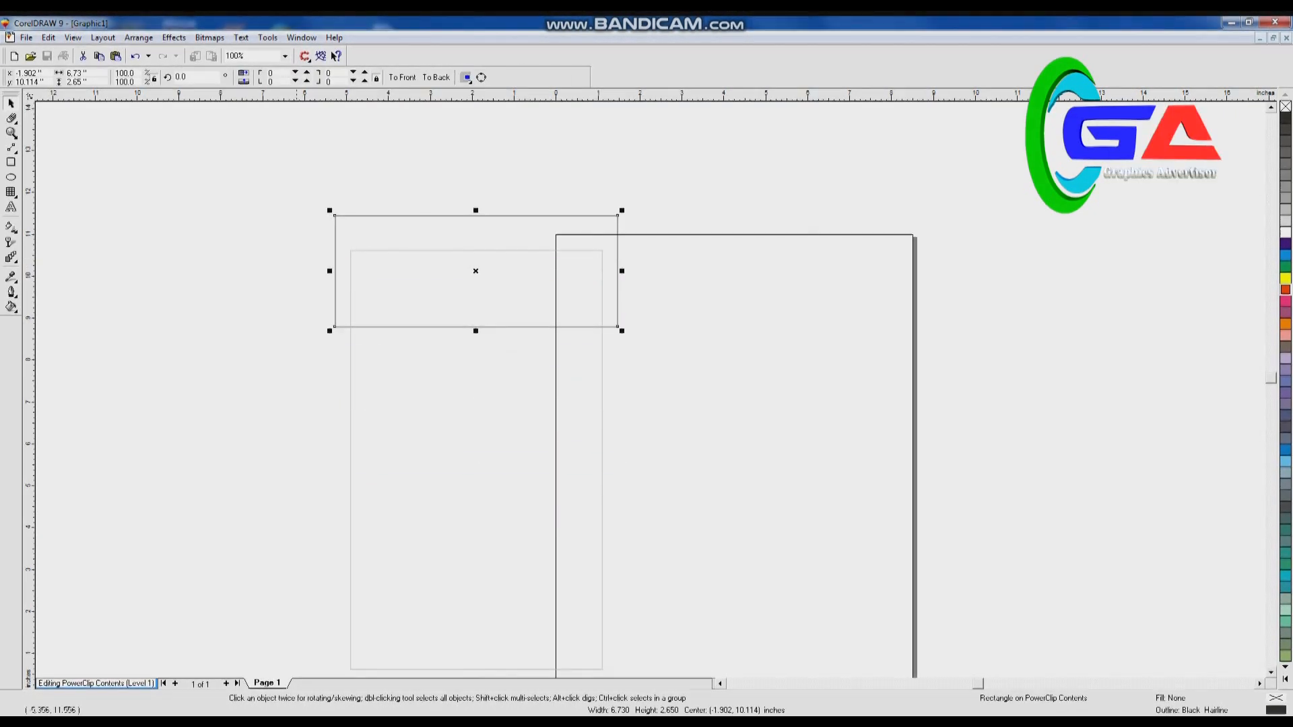
pyautogui.click(14, 150)
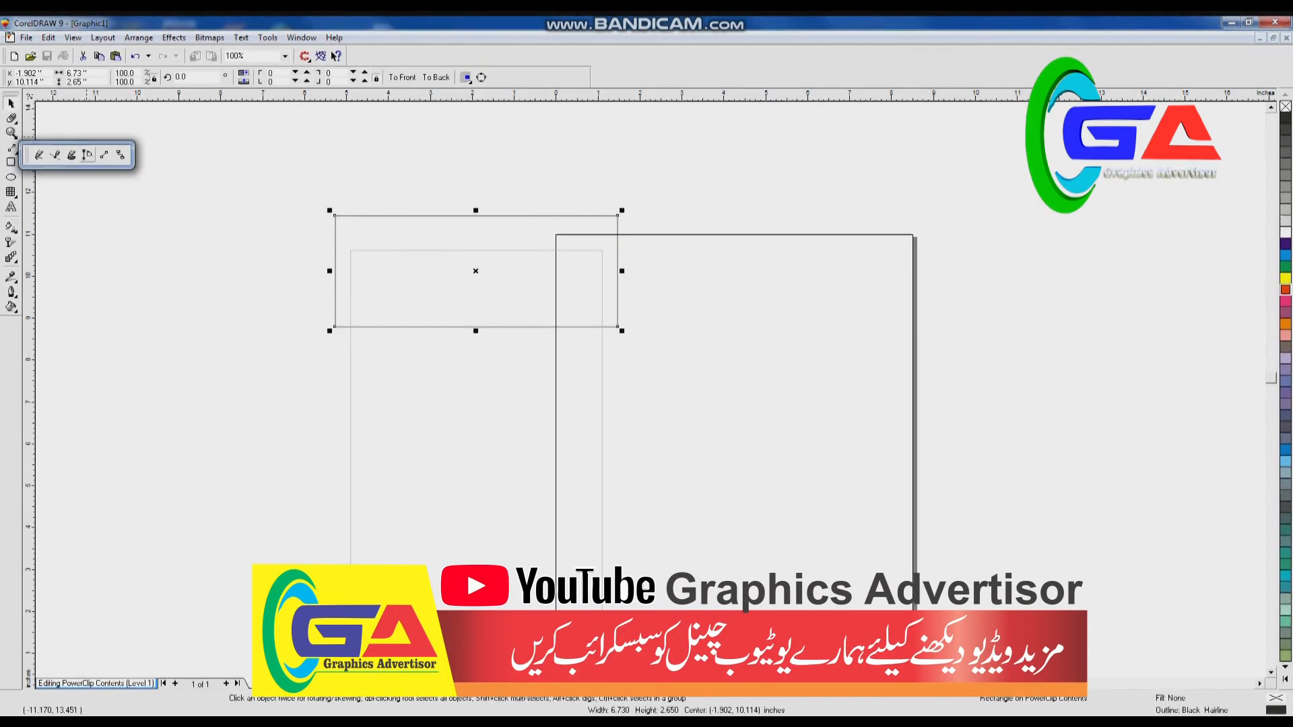
pyautogui.click(72, 155)
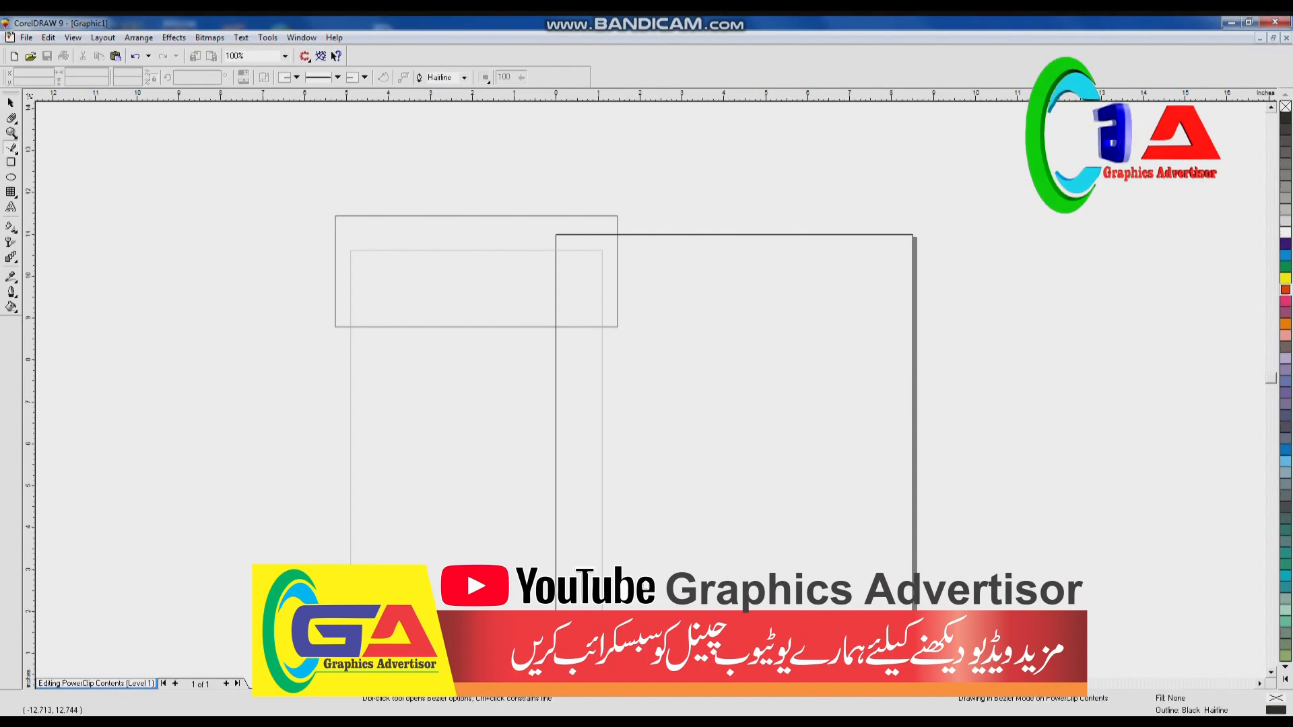
pyautogui.press('space')
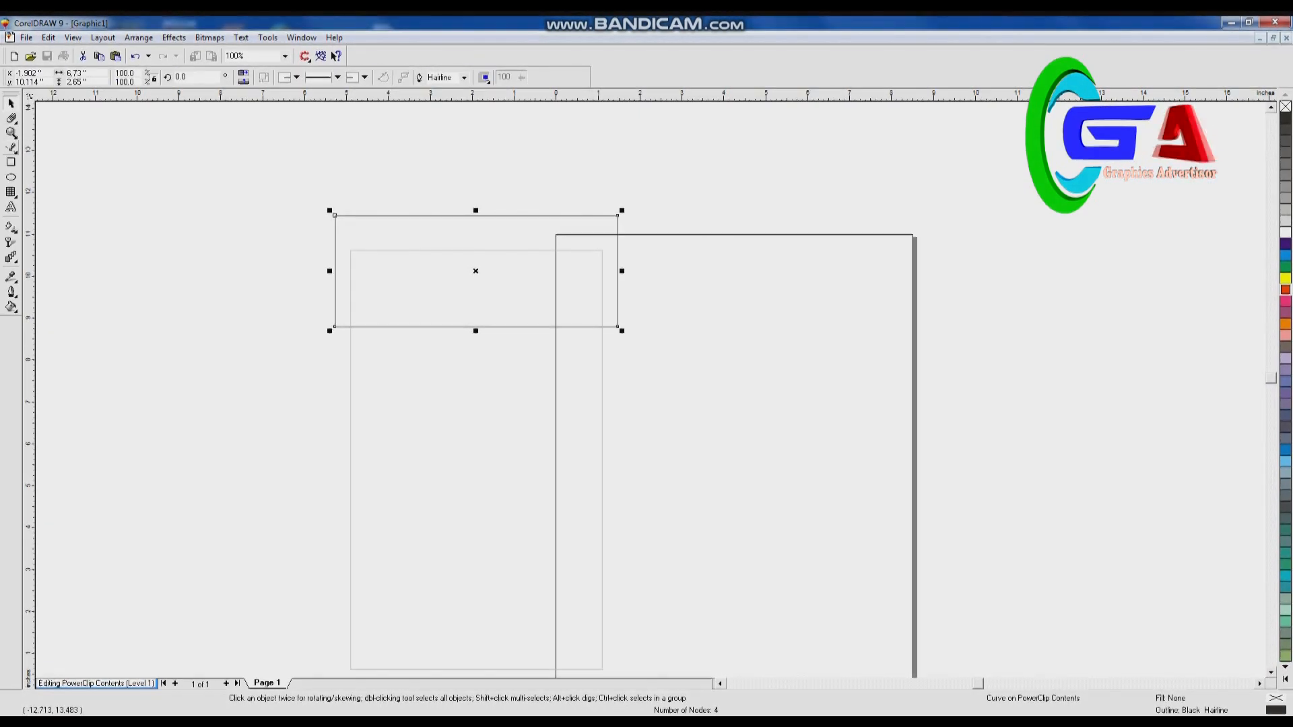
pyautogui.click(15, 151)
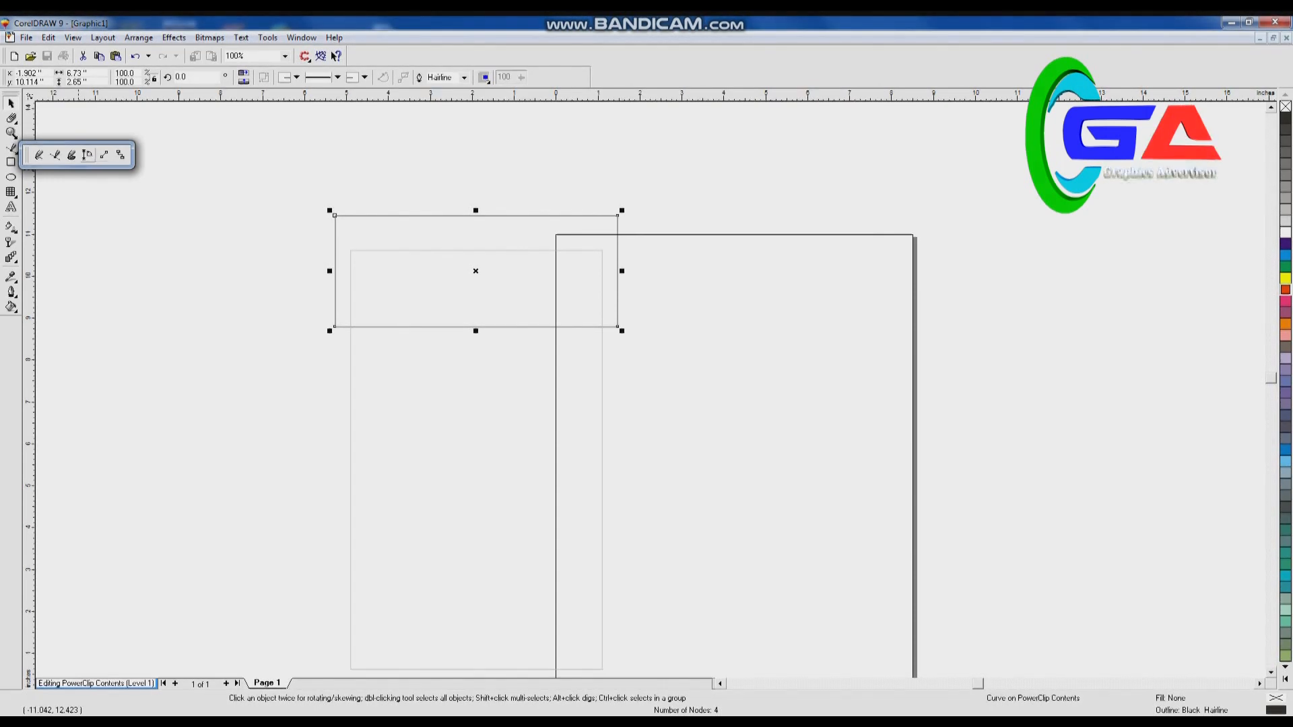
pyautogui.click(55, 155)
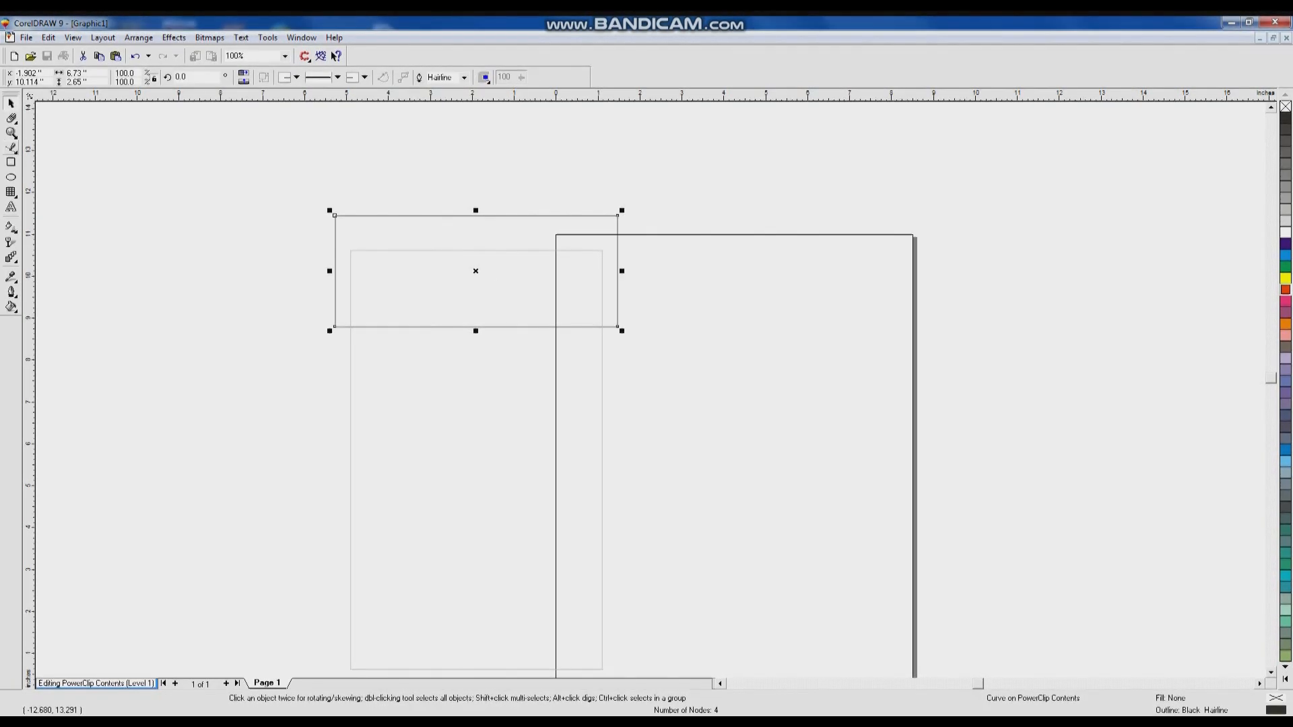
pyautogui.click(38, 155)
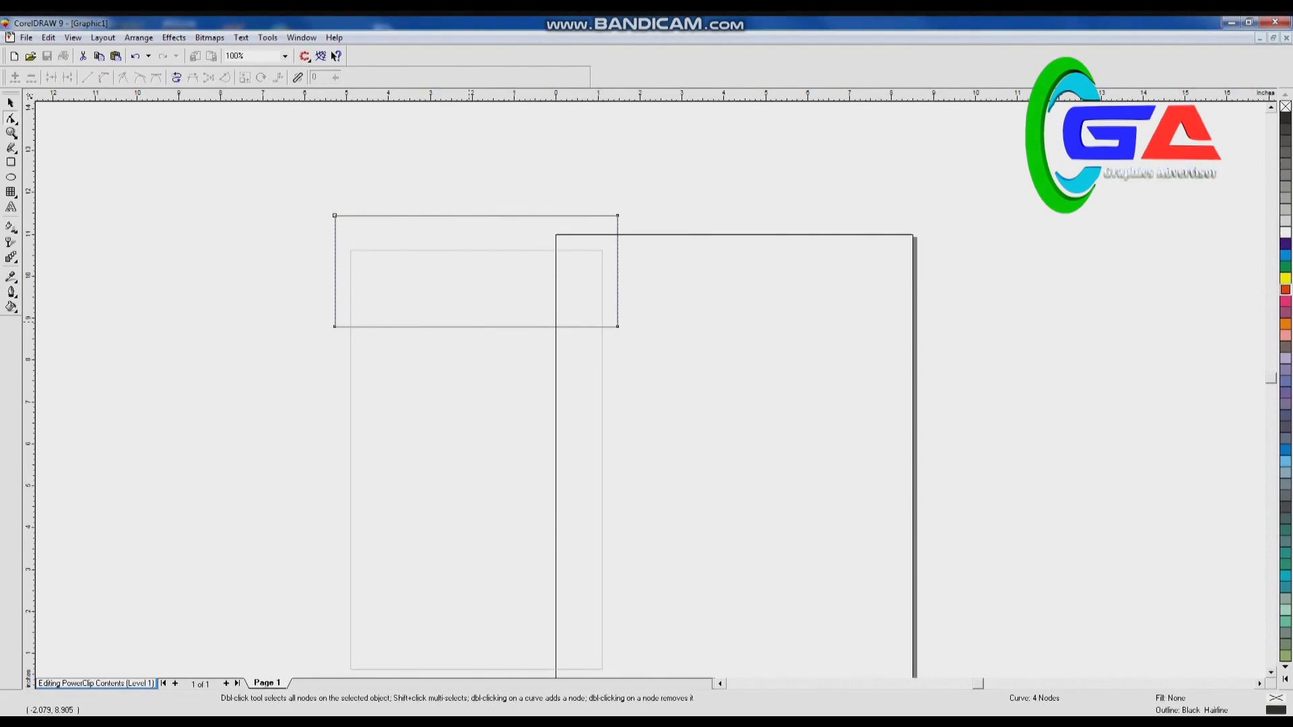
# Reshape the header shape's bottom edge into a flowing wave and raise its lower right corner.
pyautogui.press('Delete')
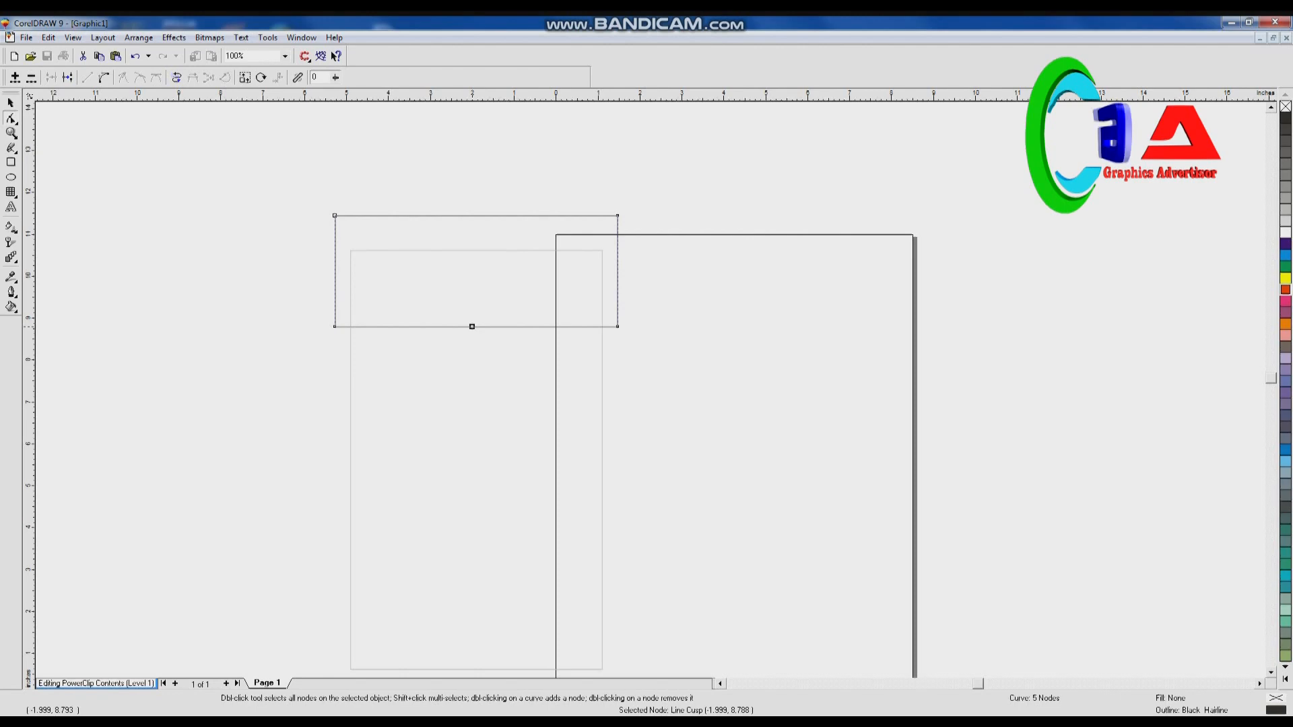
pyautogui.moveTo(472, 326); pyautogui.dragTo(482, 302)
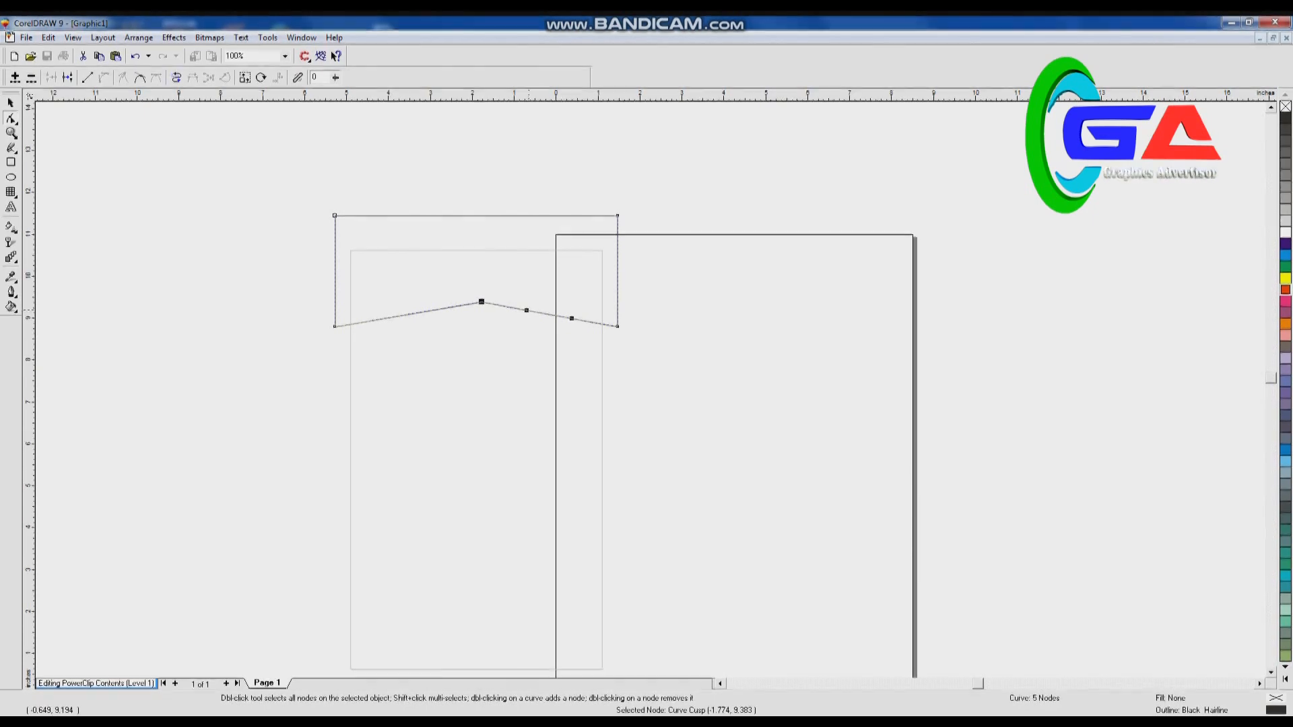
pyautogui.moveTo(535, 291); pyautogui.dragTo(554, 270)
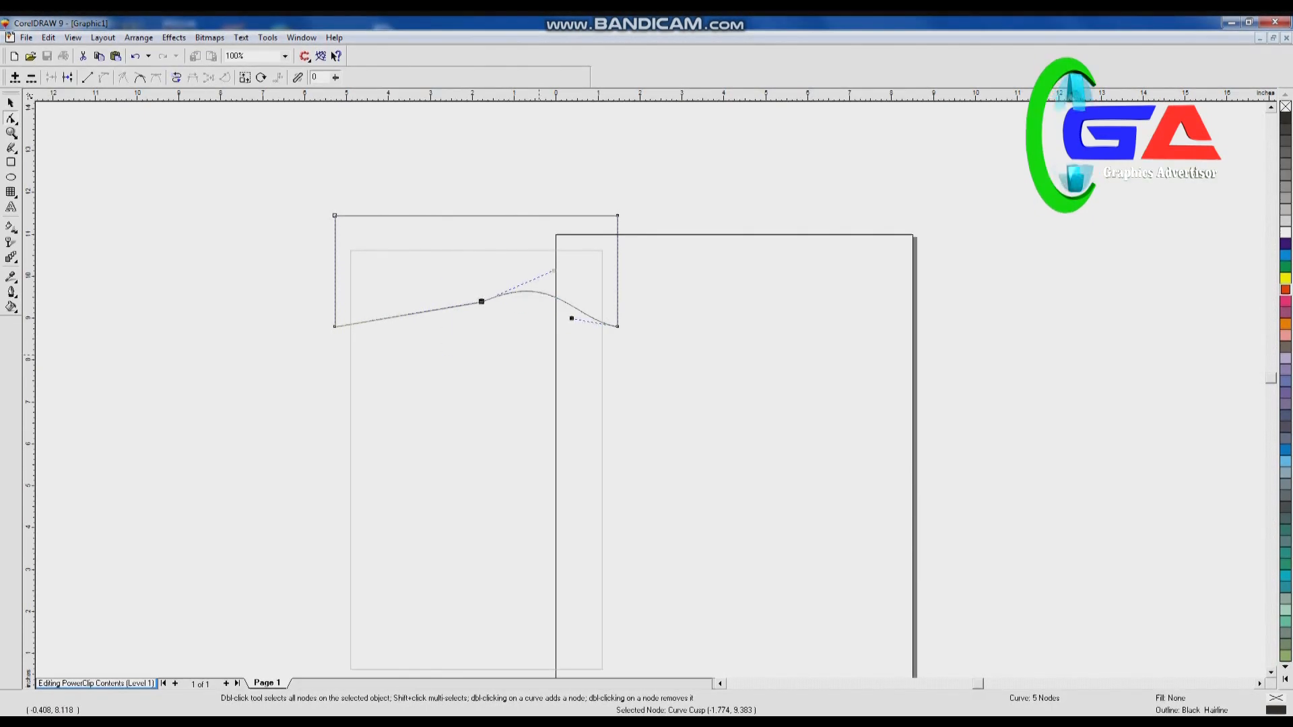
pyautogui.press('Delete')
pyautogui.moveTo(618, 326); pyautogui.dragTo(618, 290)
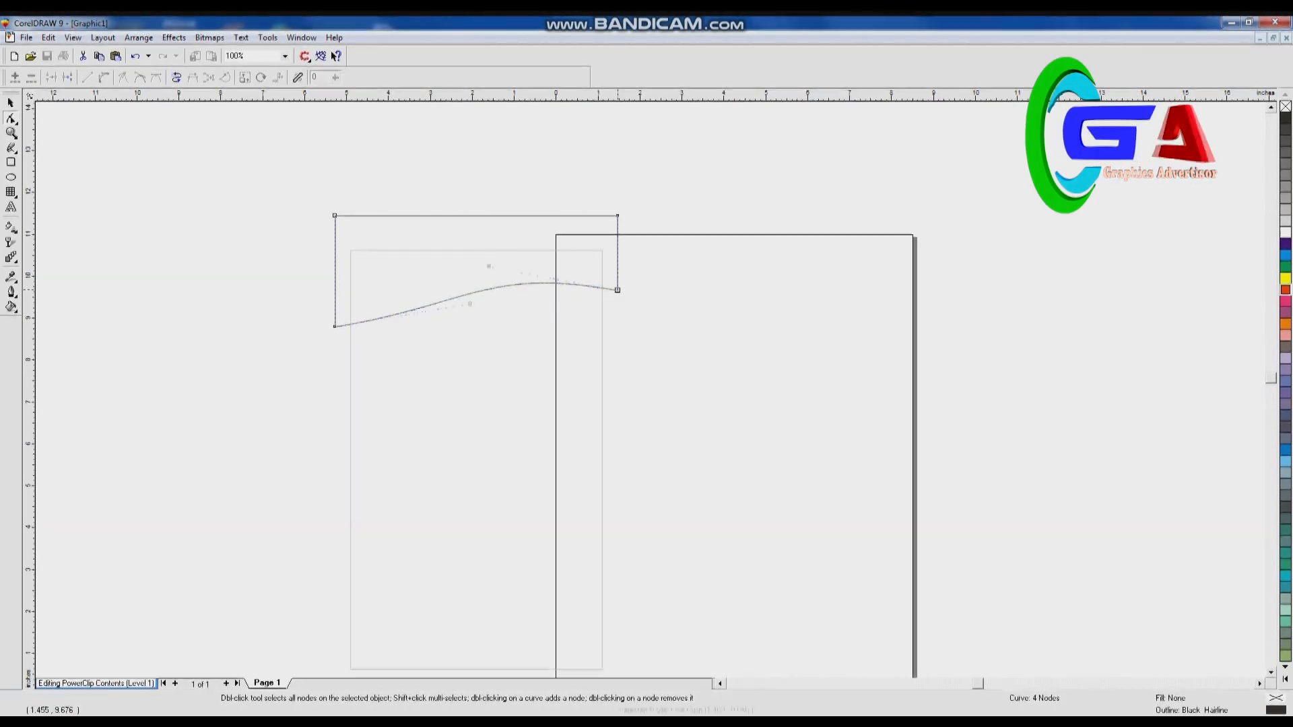
pyautogui.moveTo(470, 304); pyautogui.dragTo(671, 316)
# Fill the wave shape with cyan and place a red-filled copy about 0.16 inches above it.
pyautogui.click(11, 103)
pyautogui.moveTo(866, 276); pyautogui.dragTo(925, 235)
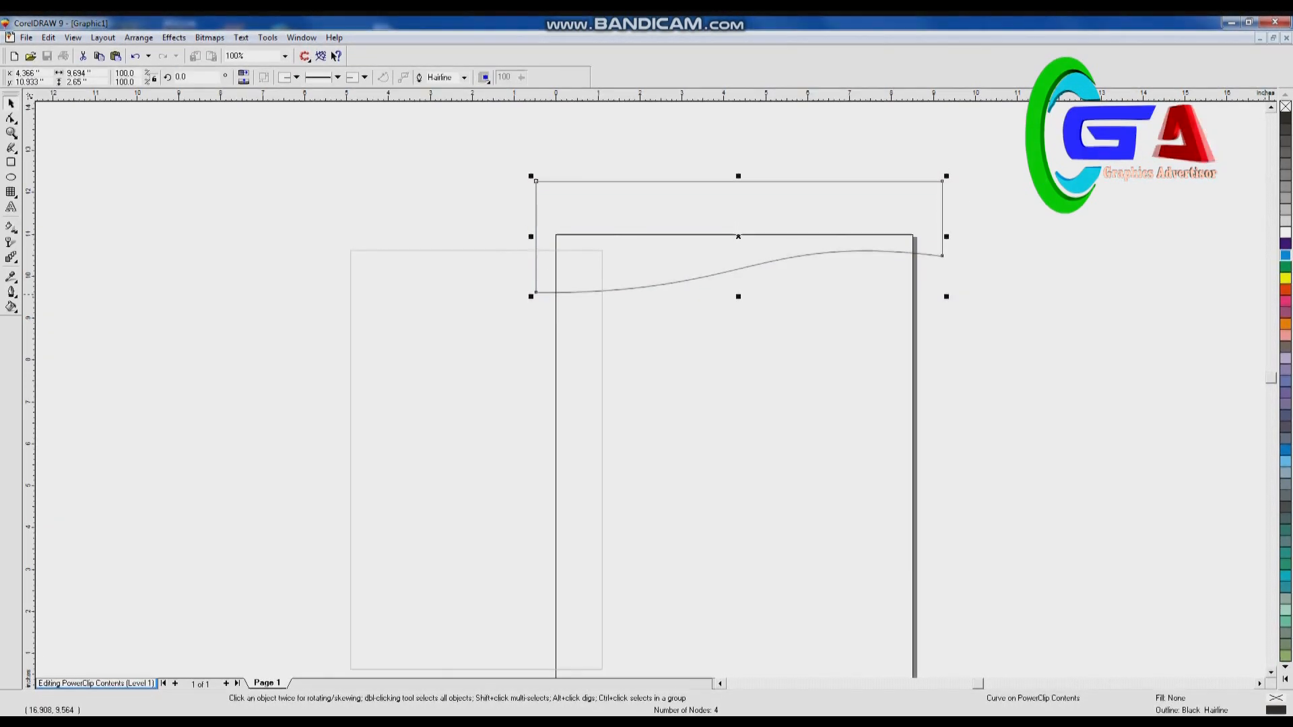
pyautogui.click(1285, 255)
pyautogui.moveTo(632, 257); pyautogui.dragTo(634, 248)
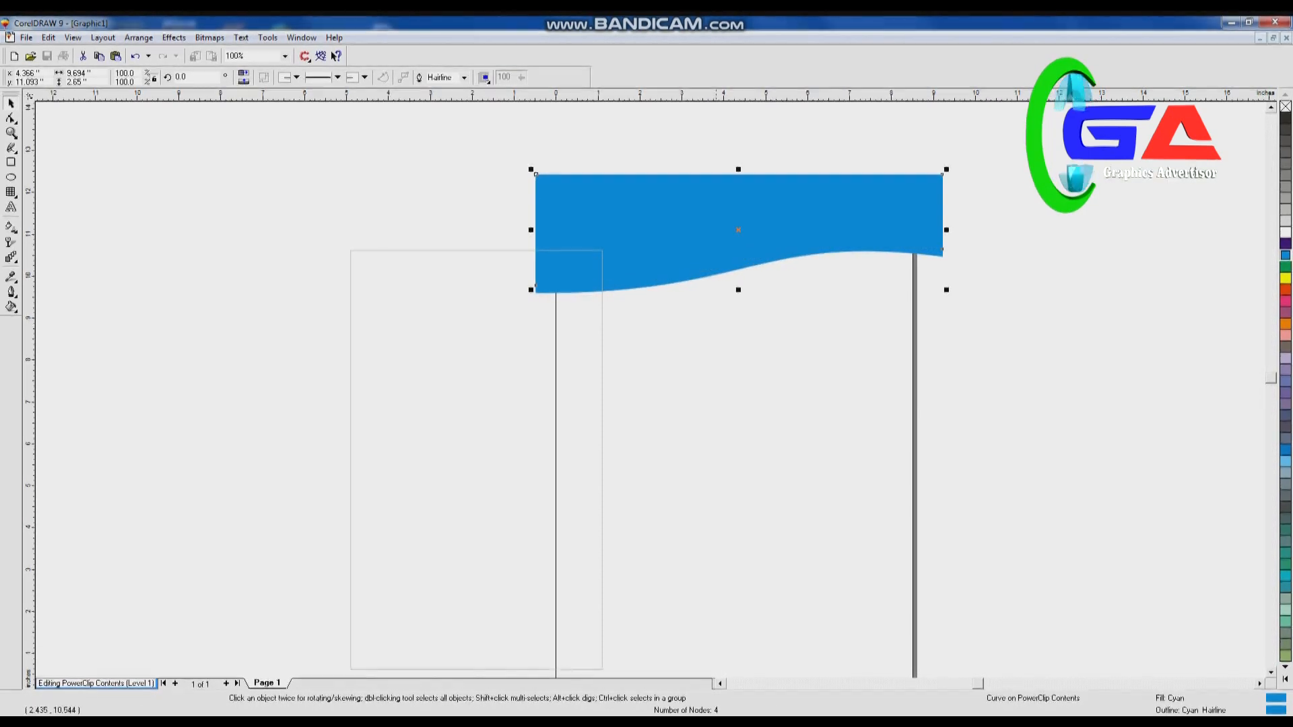
pyautogui.click(1285, 290)
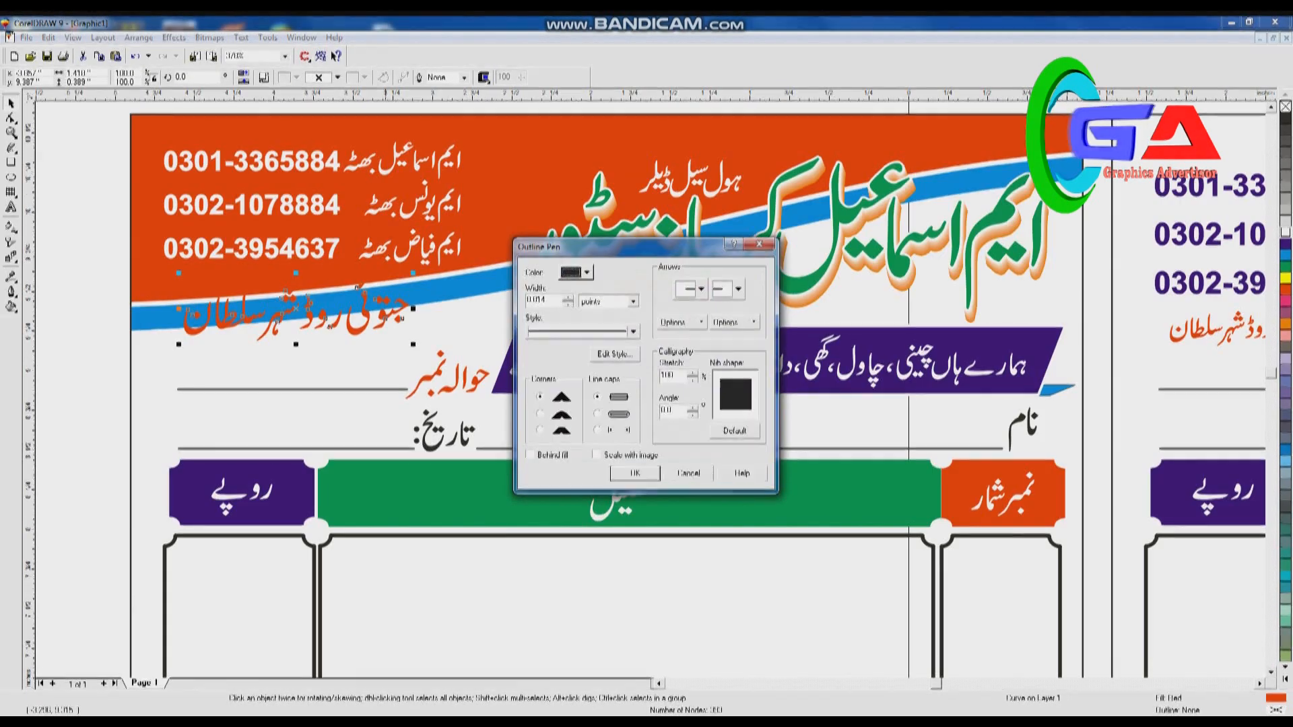
# Give the address line a 2-point outline with rounded corners and caps, placed behind the fill and scaled with the image.
pyautogui.write('2')
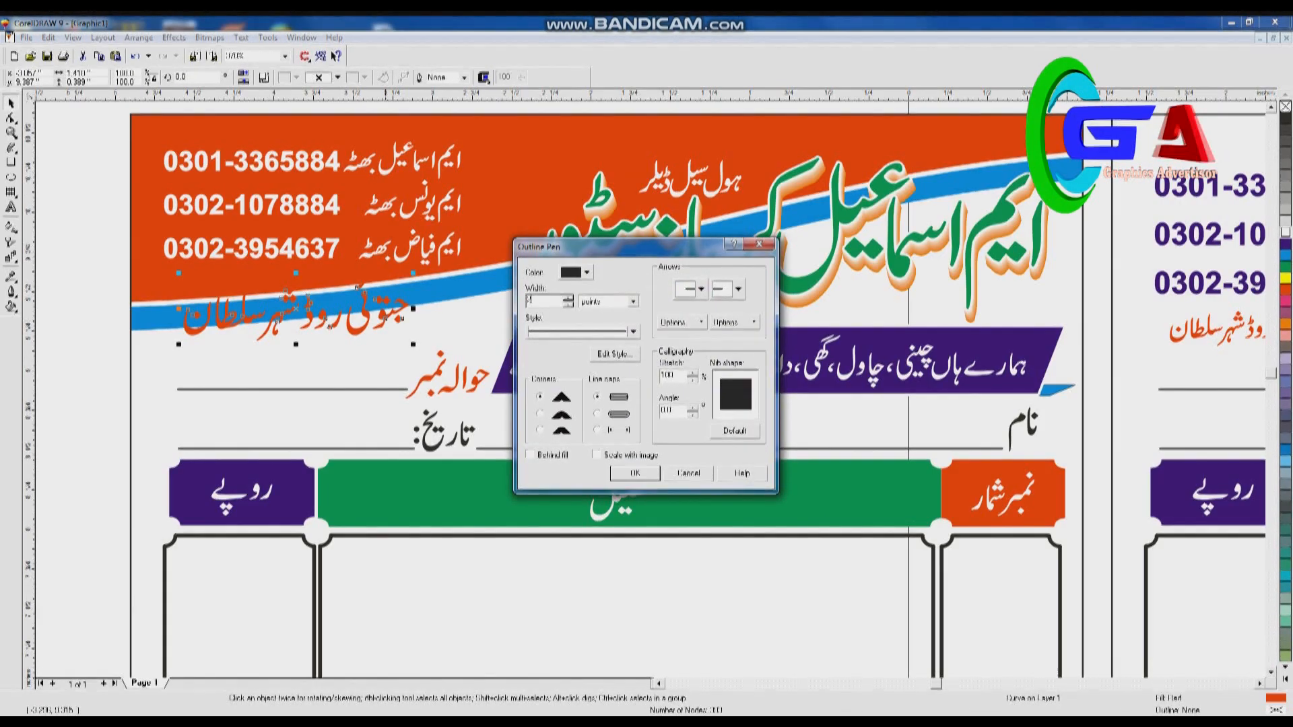
pyautogui.click(540, 414)
pyautogui.click(597, 413)
pyautogui.click(595, 455)
pyautogui.click(530, 454)
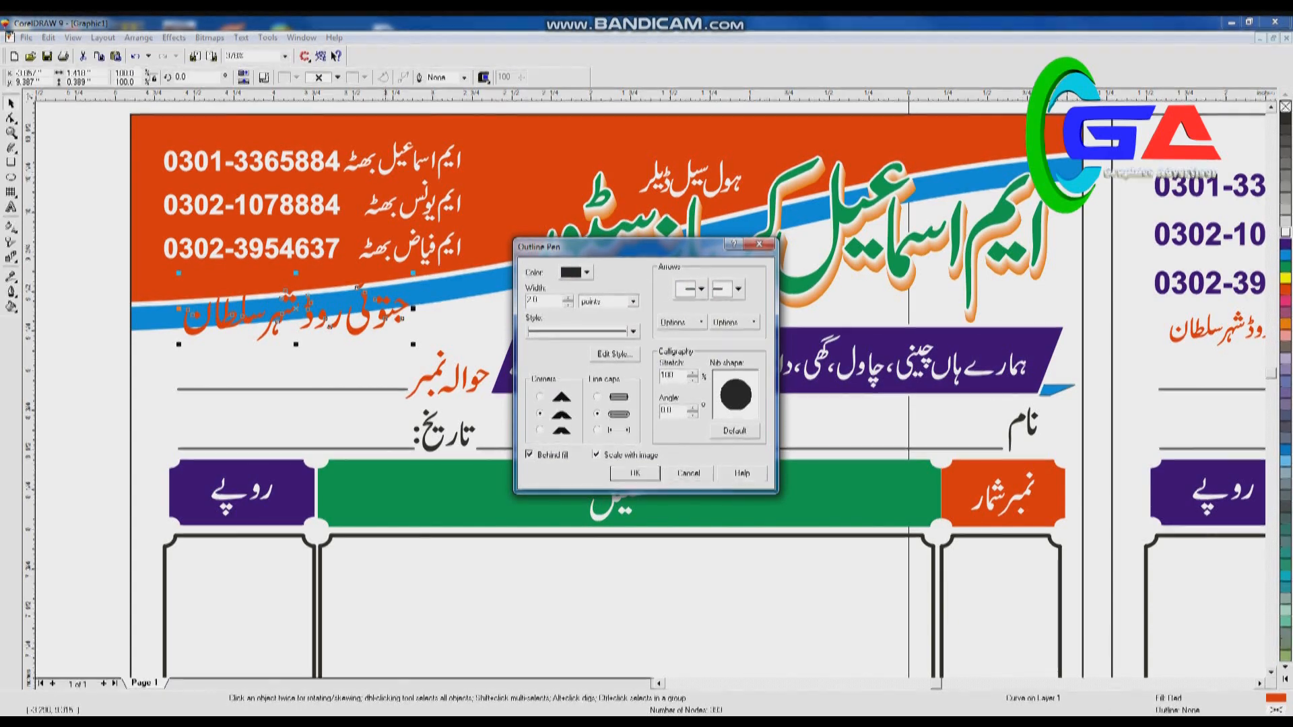
pyautogui.click(634, 473)
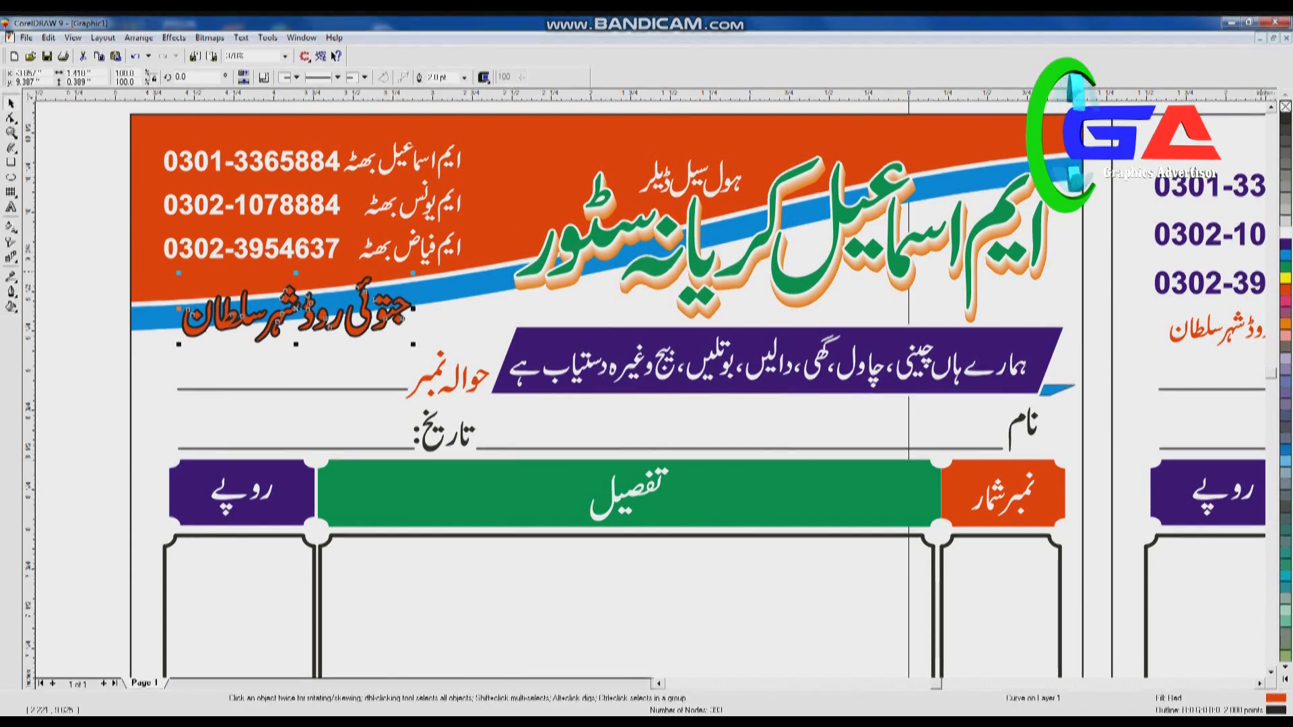
# Colour the address line's outline white and its fill black.
pyautogui.rightClick(1285, 232)
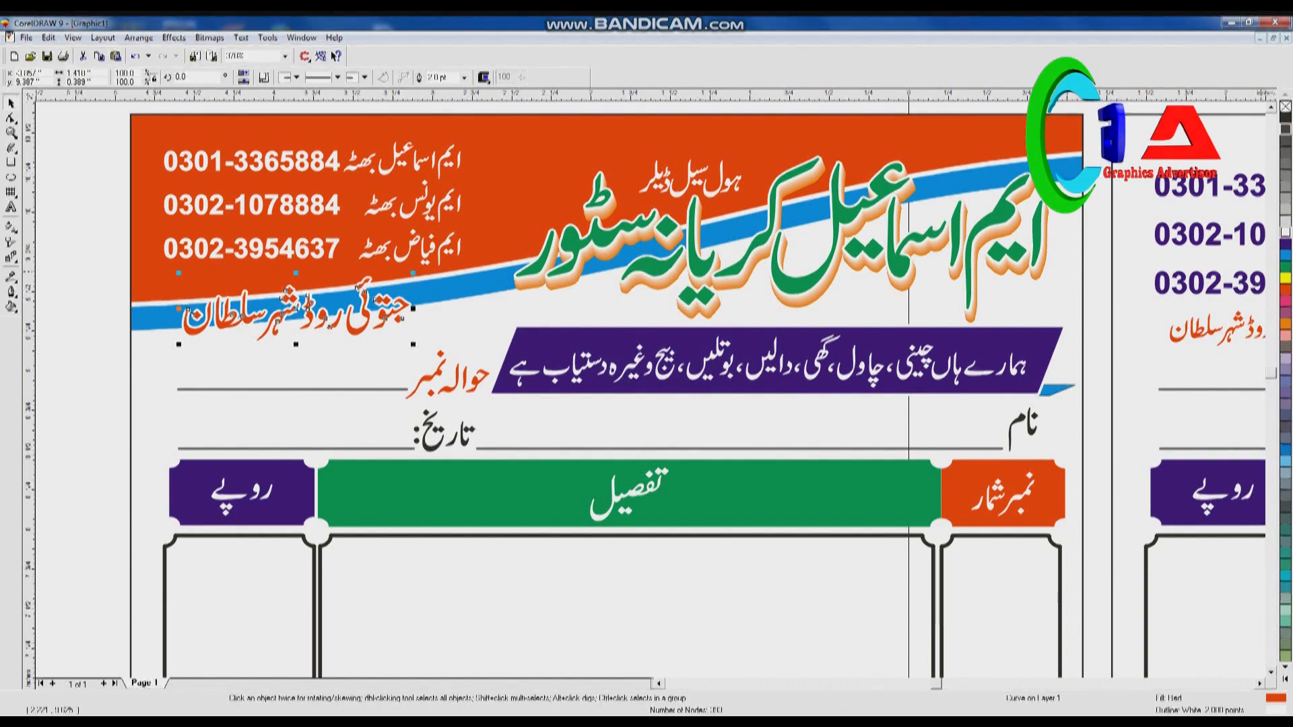
pyautogui.click(1286, 118)
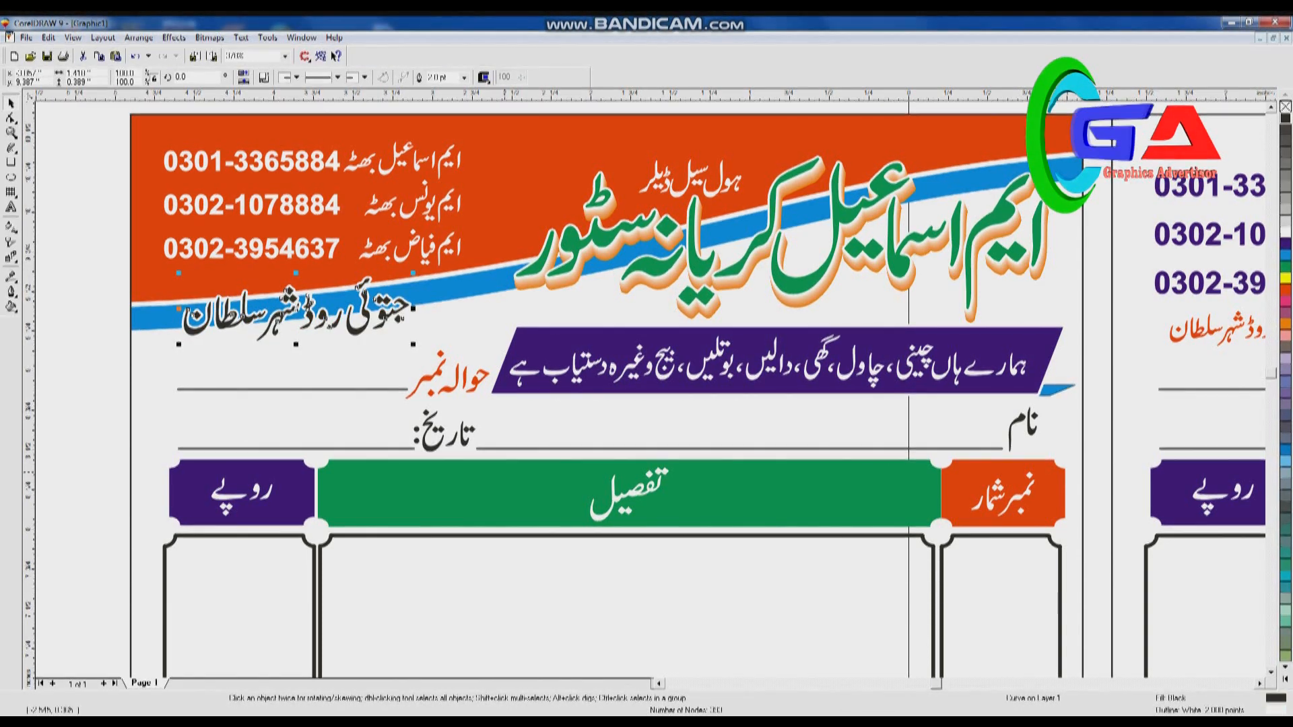
pyautogui.click(505, 471)
pyautogui.press('F4')
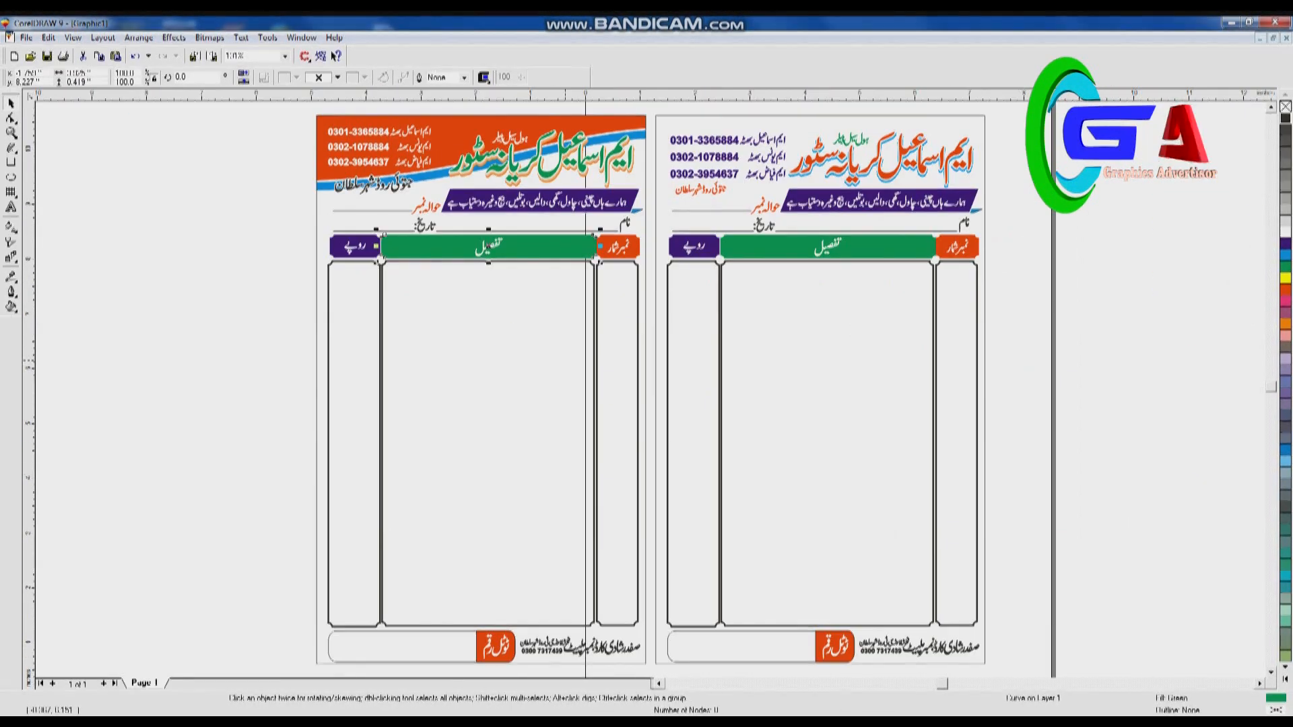
pyautogui.press('Escape')
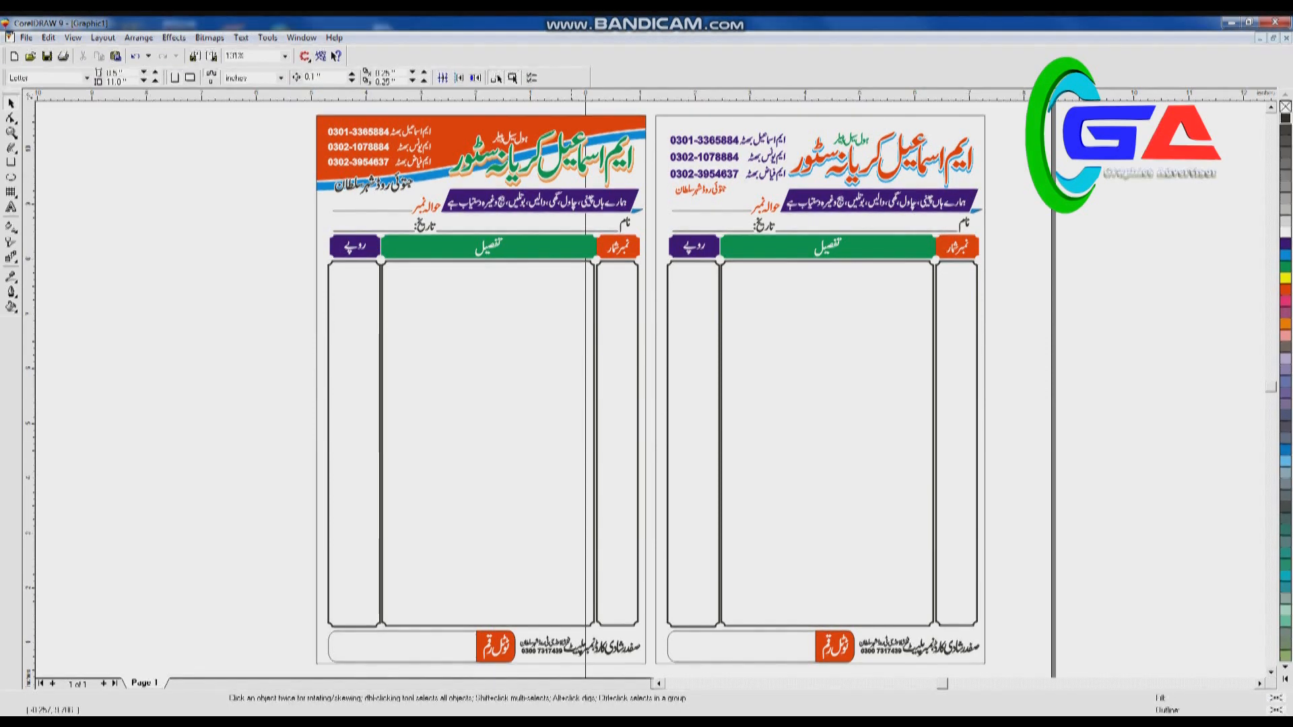
# Nudge the green store name lettering slightly up and to the right over its orange shadow.
pyautogui.click(570, 162)
pyautogui.scroll(6, 569, 159)
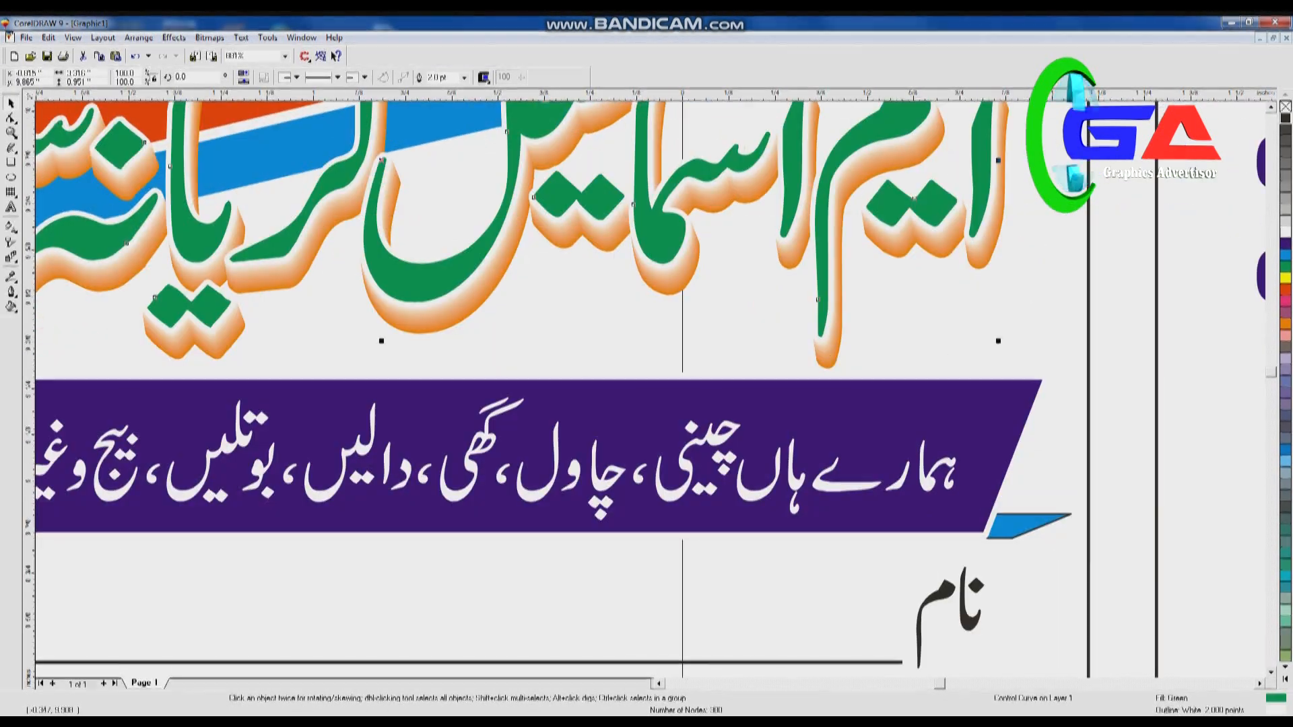
pyautogui.scroll(1, 1262, 174)
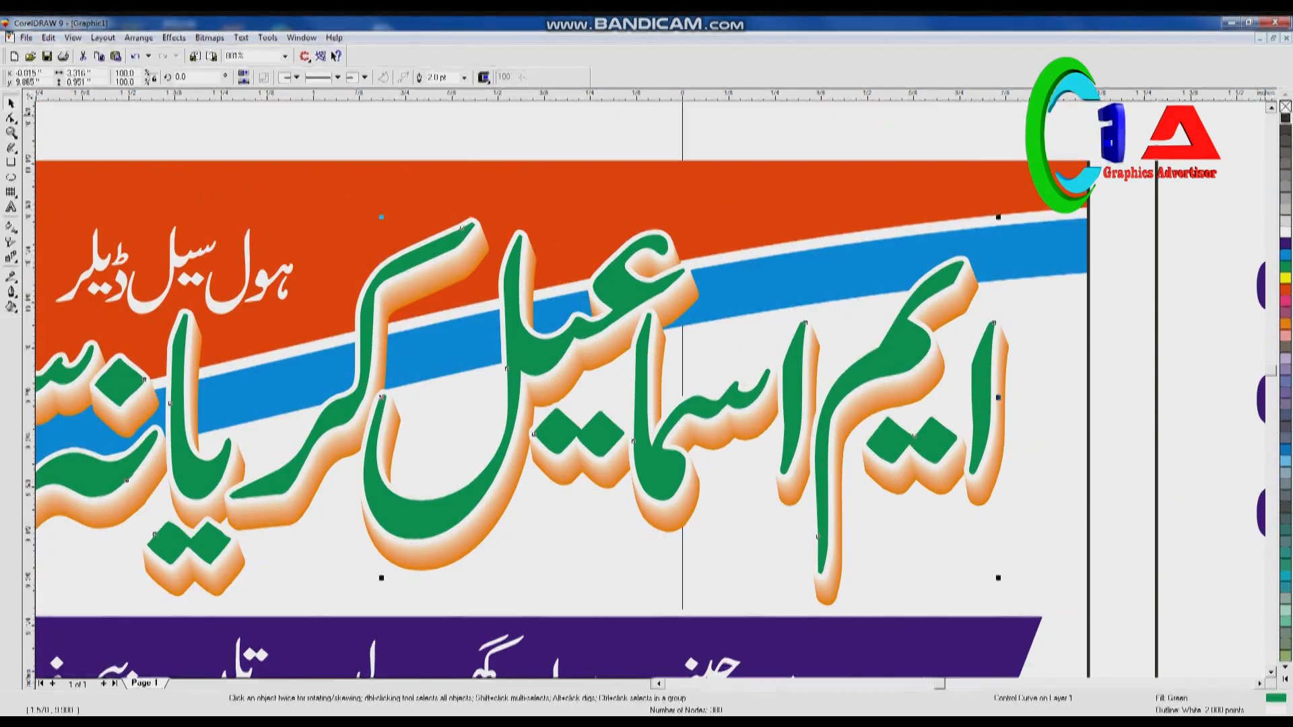
pyautogui.click(1077, 135)
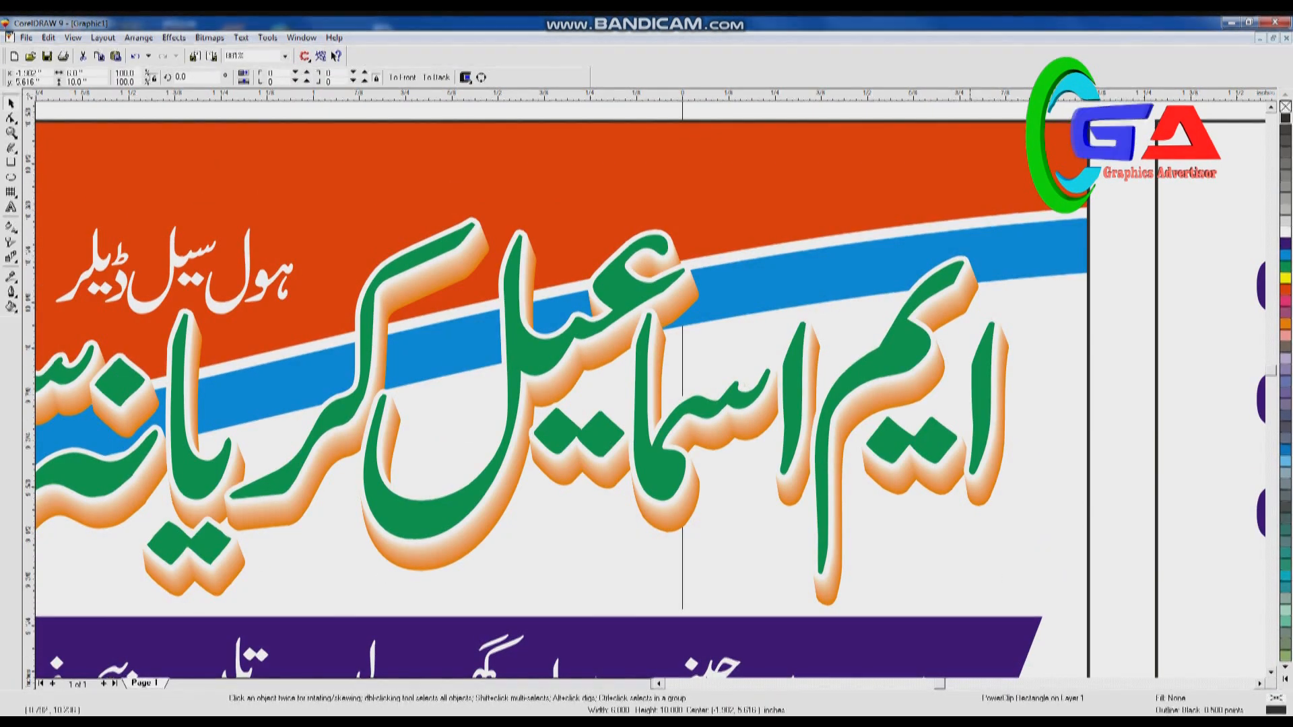
pyautogui.moveTo(932, 283)
pyautogui.mouseDown()
pyautogui.moveTo(931, 269)
pyautogui.moveTo(940, 286)
pyautogui.mouseUp()
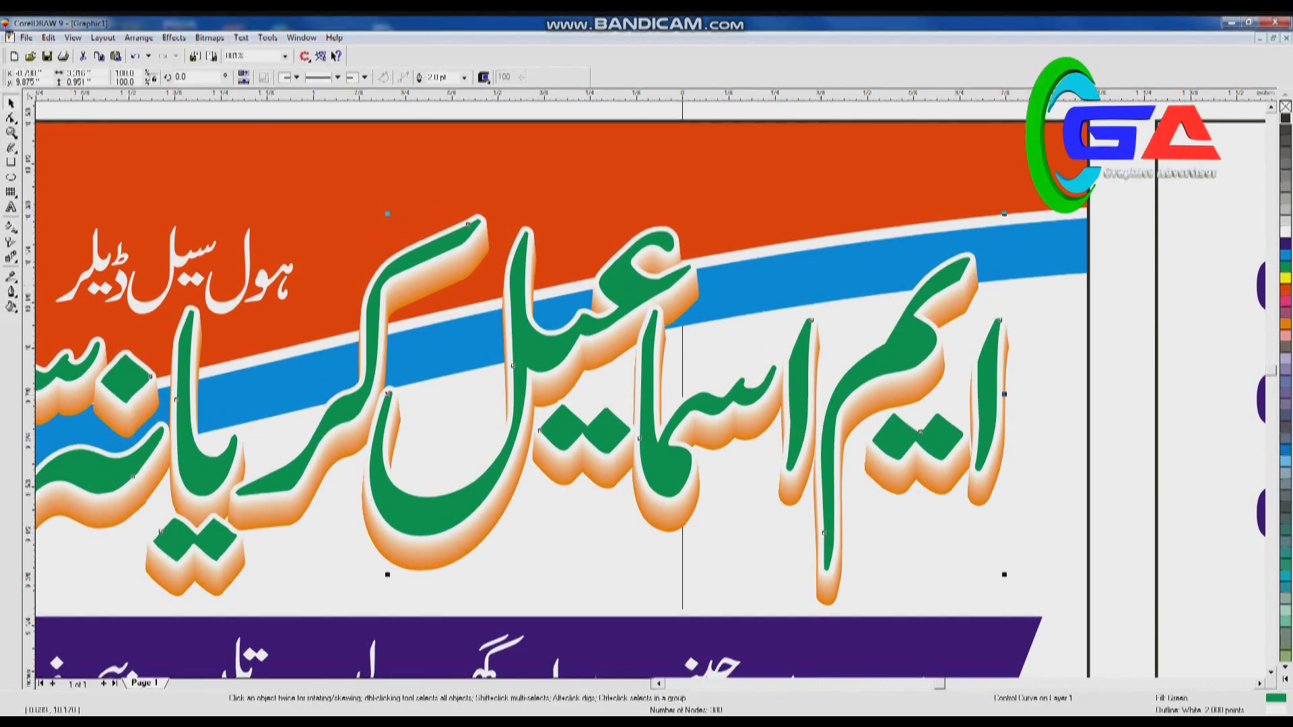
pyautogui.click(665, 497)
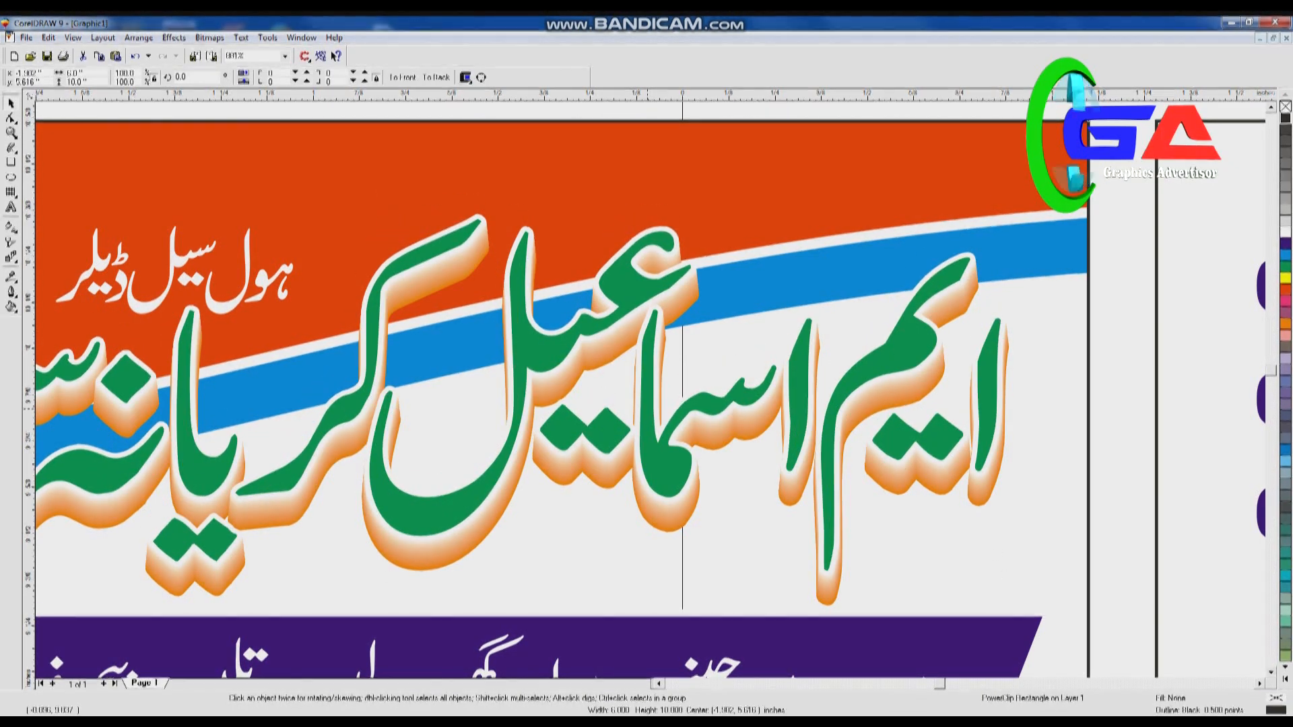
# Add artistic text with the letters C, D and R on separate lines to the left of the coloured form.
pyautogui.press('F4')
pyautogui.scroll(-2, 734, 368)
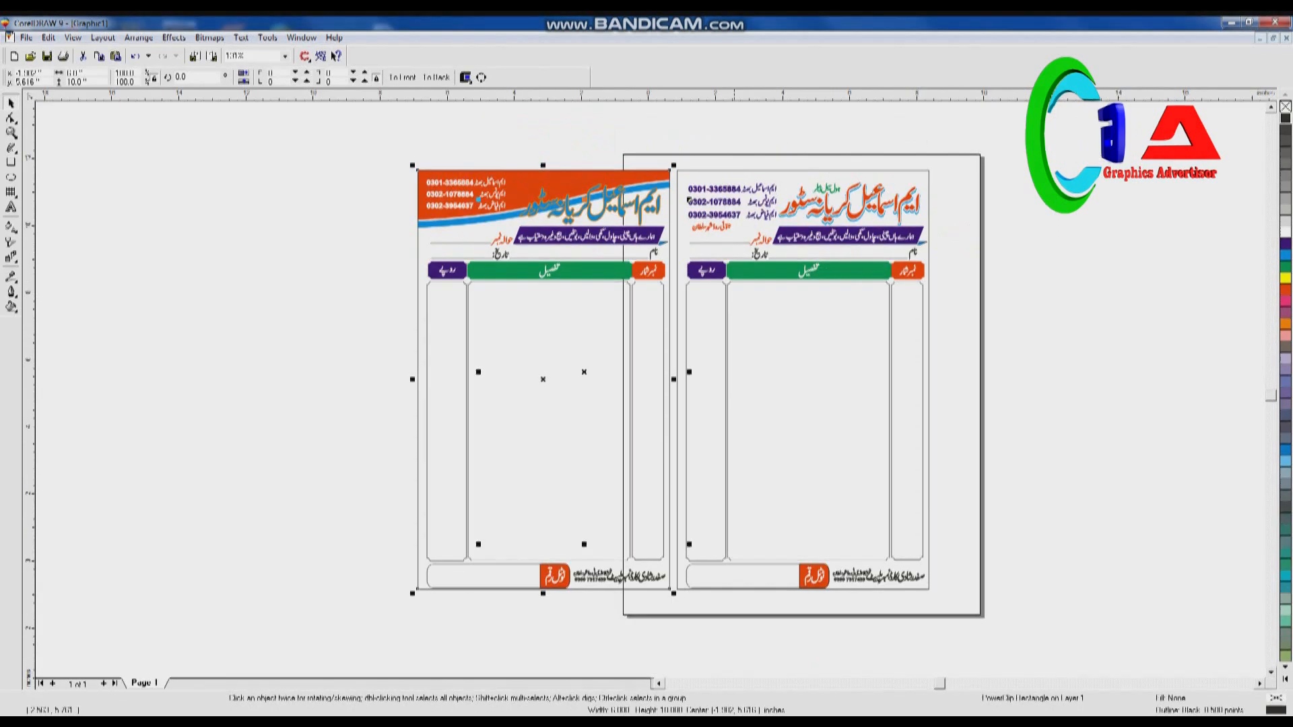
pyautogui.moveTo(347, 154); pyautogui.dragTo(1017, 584)
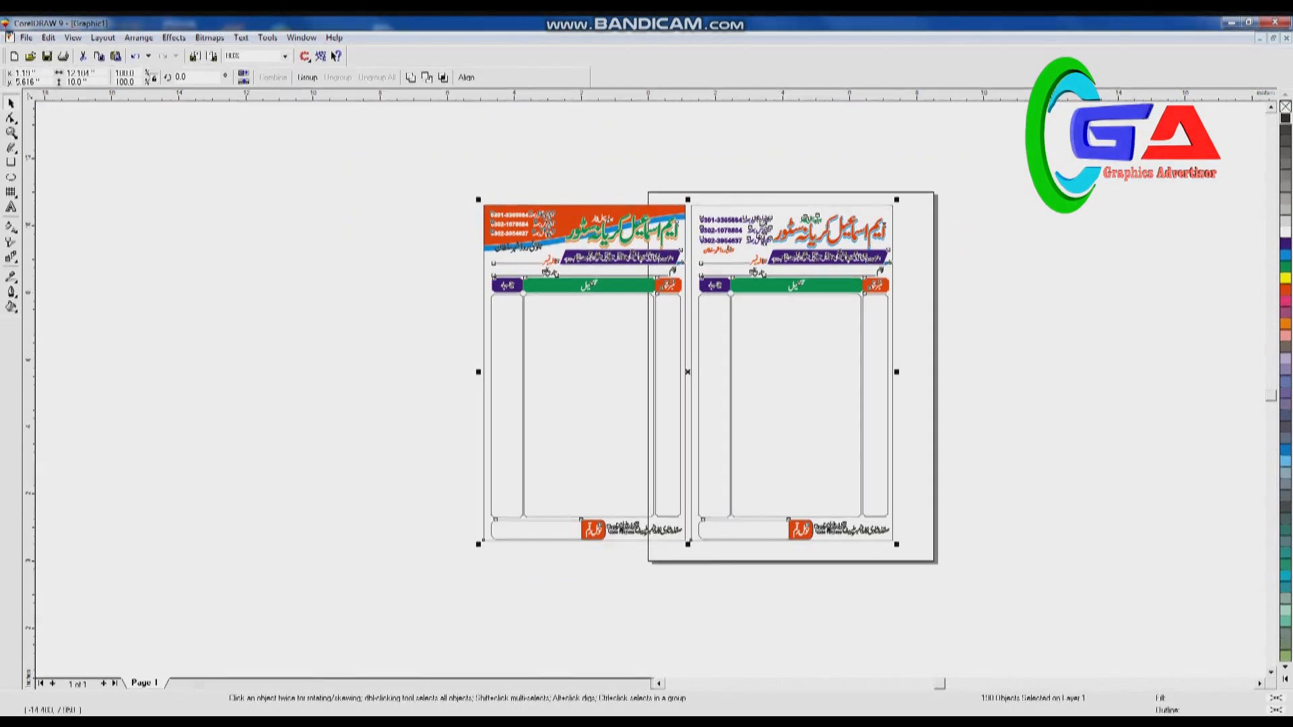
pyautogui.press('F8')
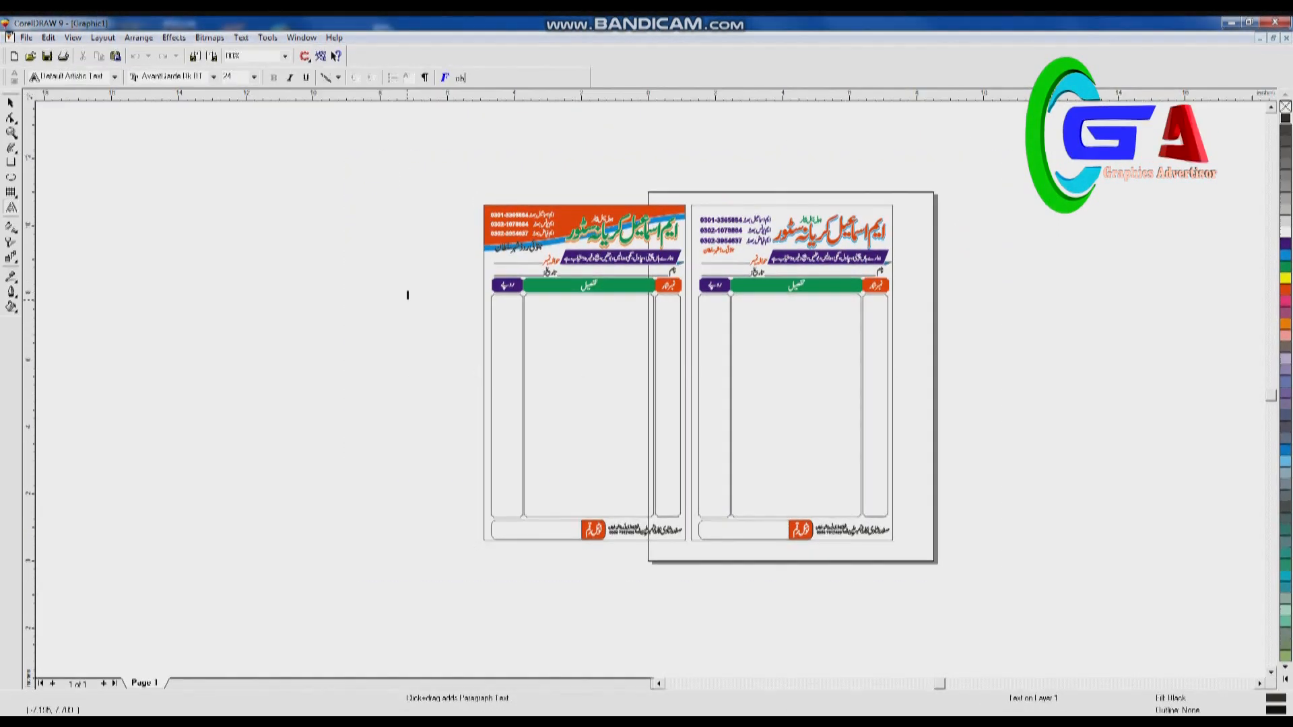
pyautogui.click(412, 295)
pyautogui.write('C D')
pyautogui.press('Return')
pyautogui.write('R')
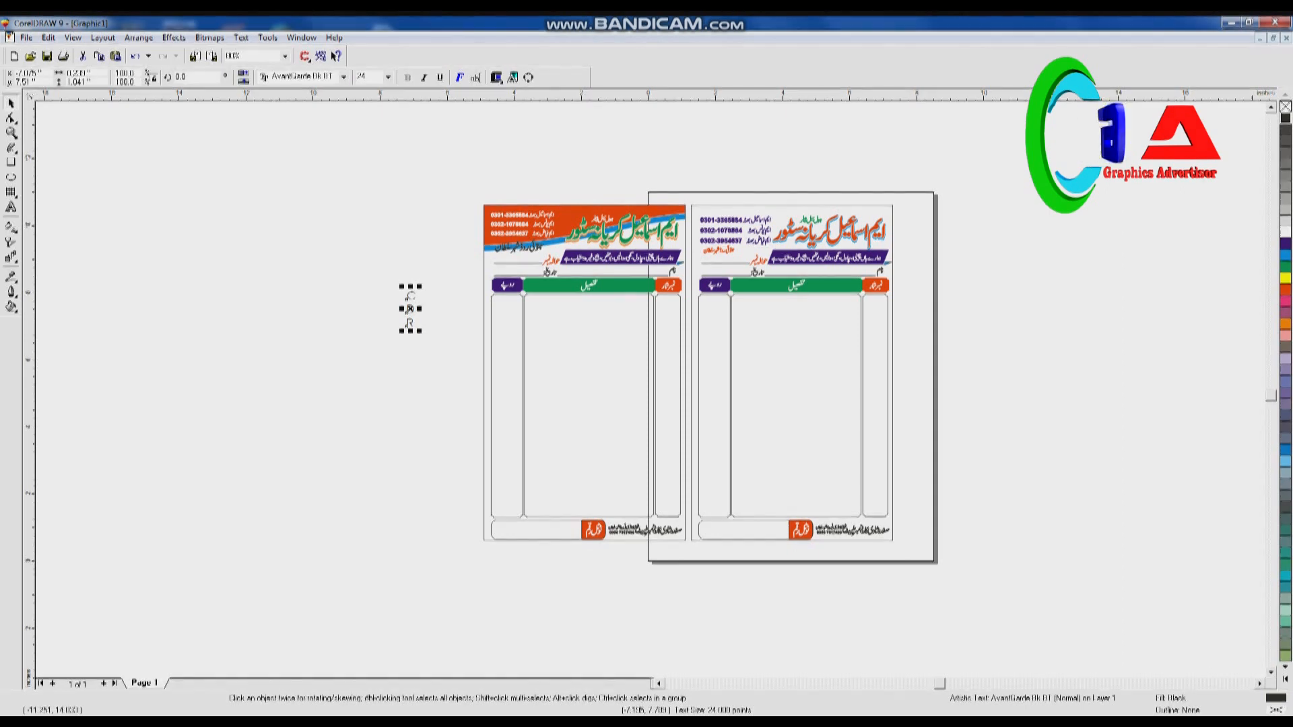
# Set the font of the C D R text to Bahij Firas.
pyautogui.click(343, 77)
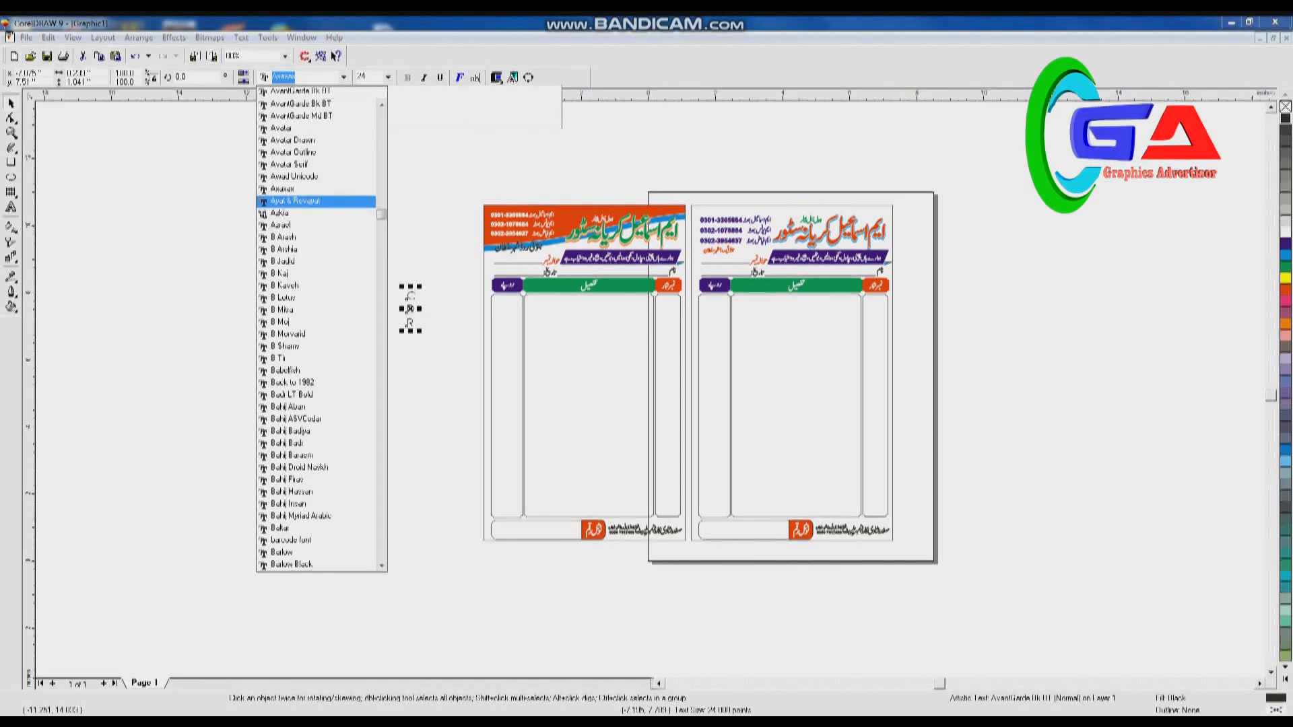
pyautogui.press('Down')
pyautogui.press('Down')
pyautogui.press('Down')
pyautogui.press('Down')
pyautogui.press('Down')
pyautogui.press('Down')
pyautogui.press('Down')
pyautogui.press('Down')
pyautogui.press('Down')
pyautogui.press('Down')
pyautogui.press('Down')
pyautogui.press('Down')
pyautogui.press('Down')
pyautogui.press('Down')
pyautogui.press('Down')
pyautogui.press('Down')
pyautogui.press('Down')
pyautogui.press('Down')
pyautogui.press('Down')
pyautogui.press('Down')
pyautogui.press('Down')
pyautogui.press('Return')
# Enlarge the C D R text to about 192 points and position it along the coloured form's left side.
pyautogui.moveTo(419, 334); pyautogui.dragTo(446, 481)
pyautogui.moveTo(433, 308); pyautogui.dragTo(467, 347)
pyautogui.moveTo(480, 182); pyautogui.dragTo(473, 224)
pyautogui.moveTo(456, 374); pyautogui.dragTo(466, 374)
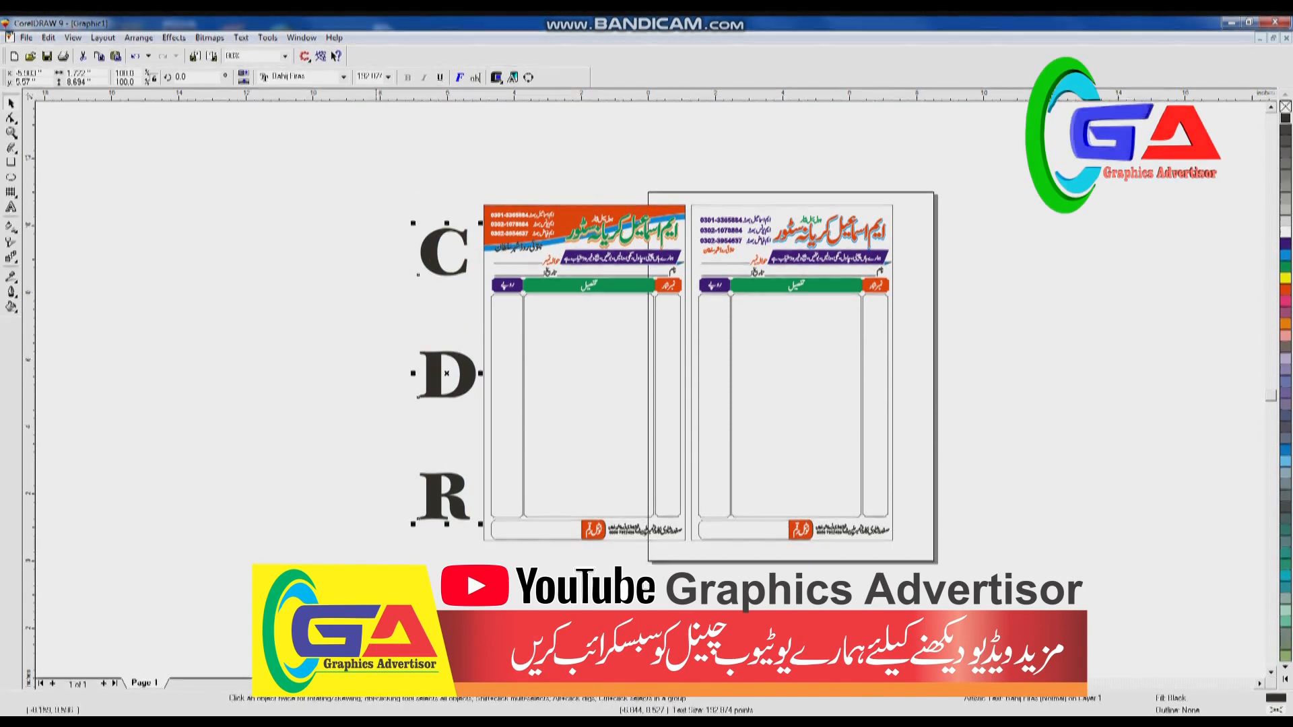
# Place a white-filled rectangle about 15.6 by 10.3 inches behind the C D R letters and both forms.
pyautogui.moveTo(375, 200); pyautogui.dragTo(899, 546)
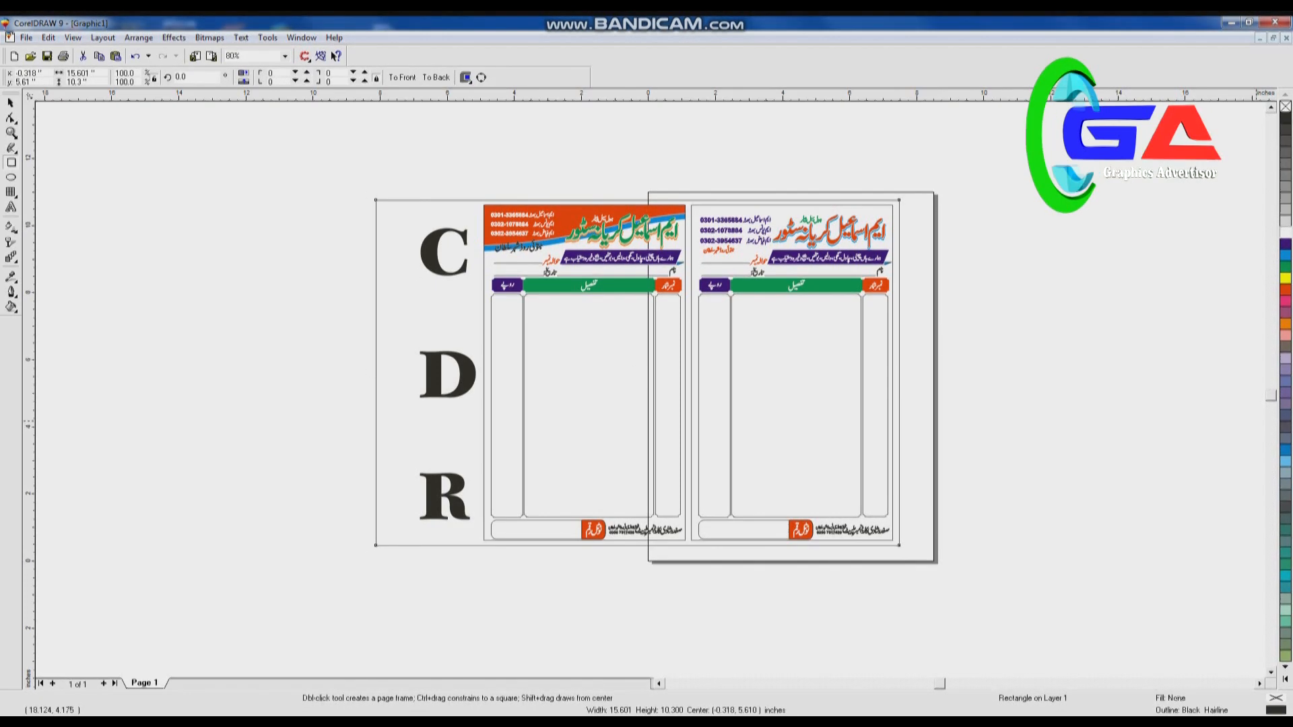
pyautogui.click(1285, 232)
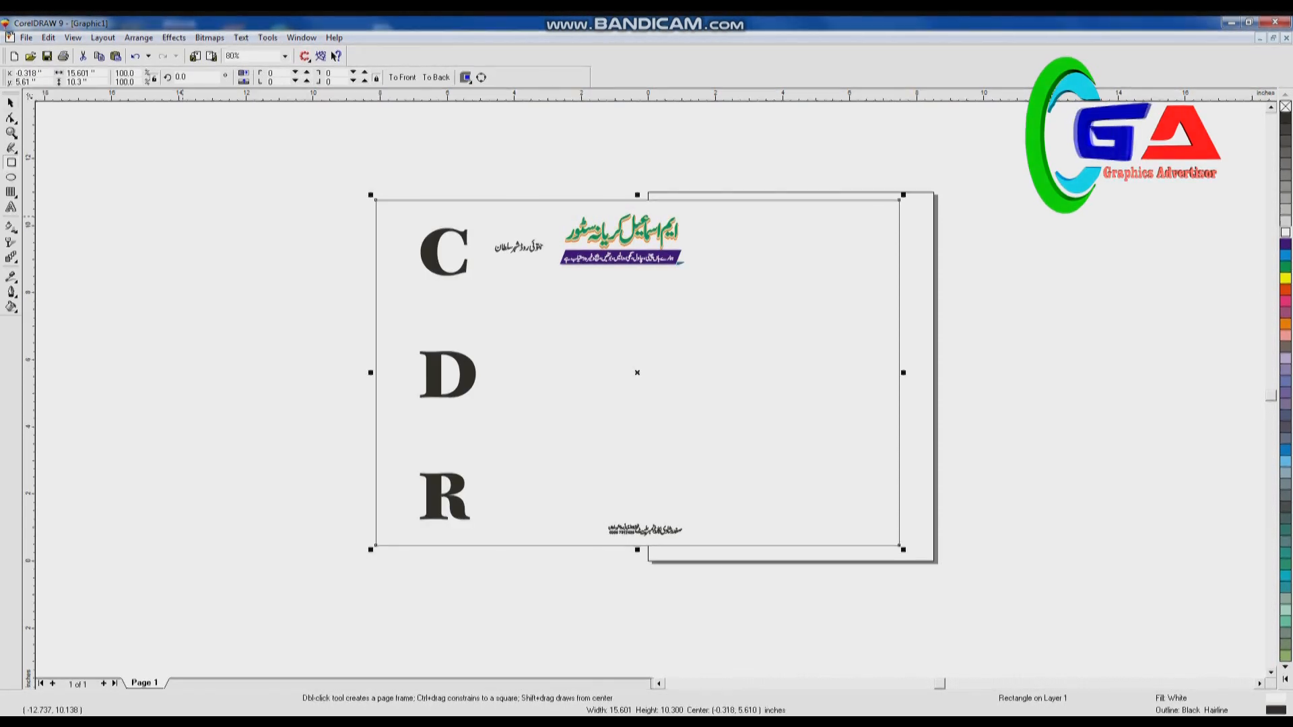
pyautogui.moveTo(384, 154); pyautogui.dragTo(1048, 569)
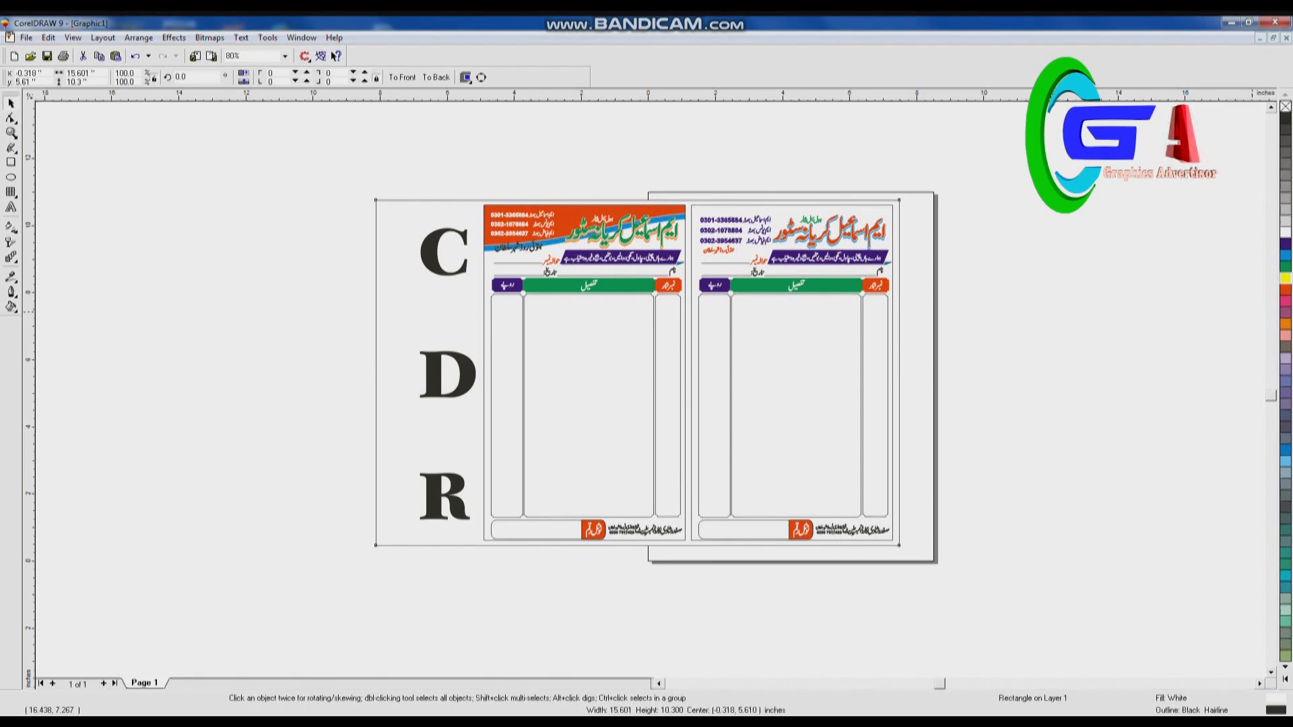
# Fill the large background rectangle behind the C D R letters and both forms with yellow.
pyautogui.click(1285, 278)
pyautogui.click(957, 274)
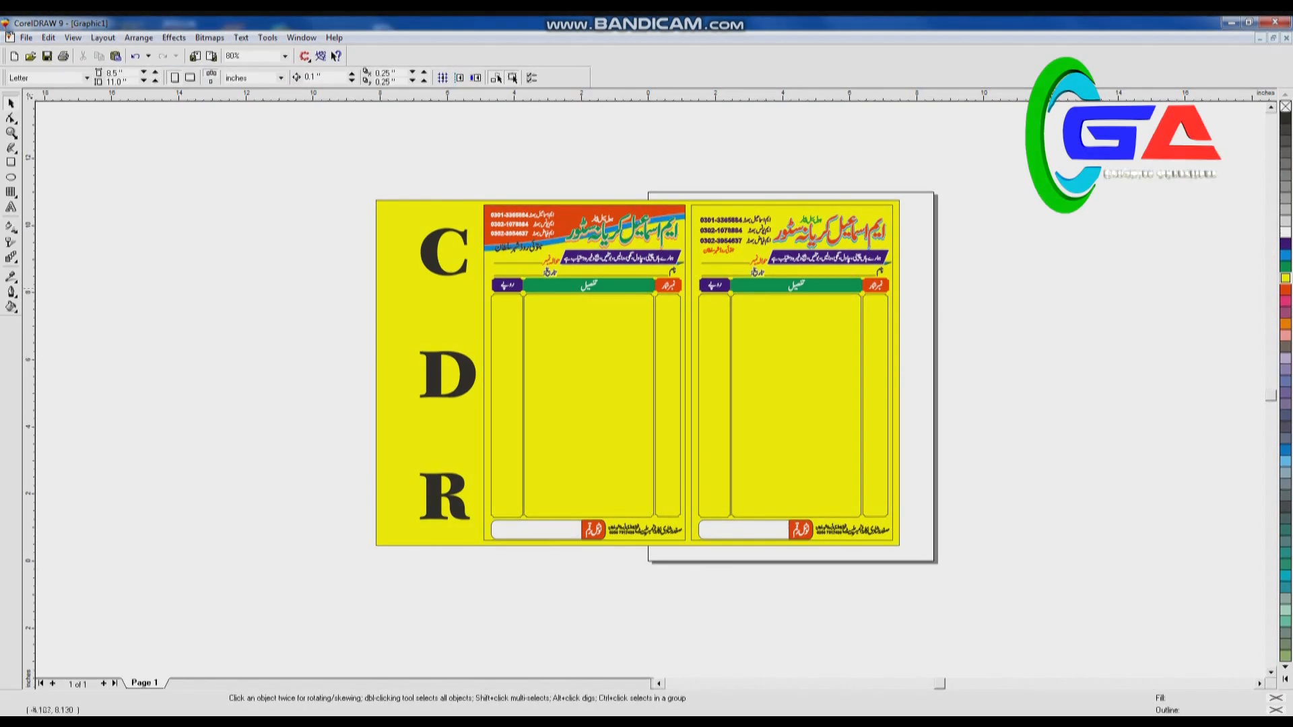
pyautogui.click(435, 296)
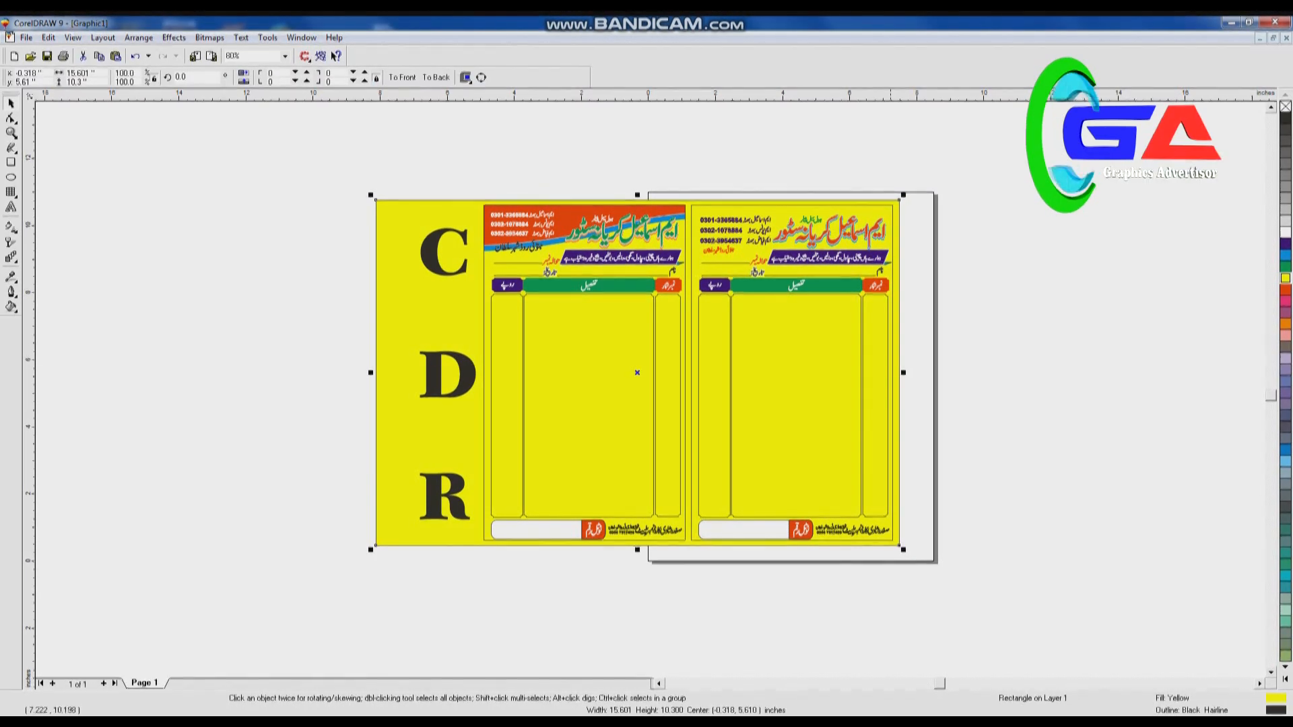
# Fill the outer border rectangles of both bill forms with white.
pyautogui.click(892, 215)
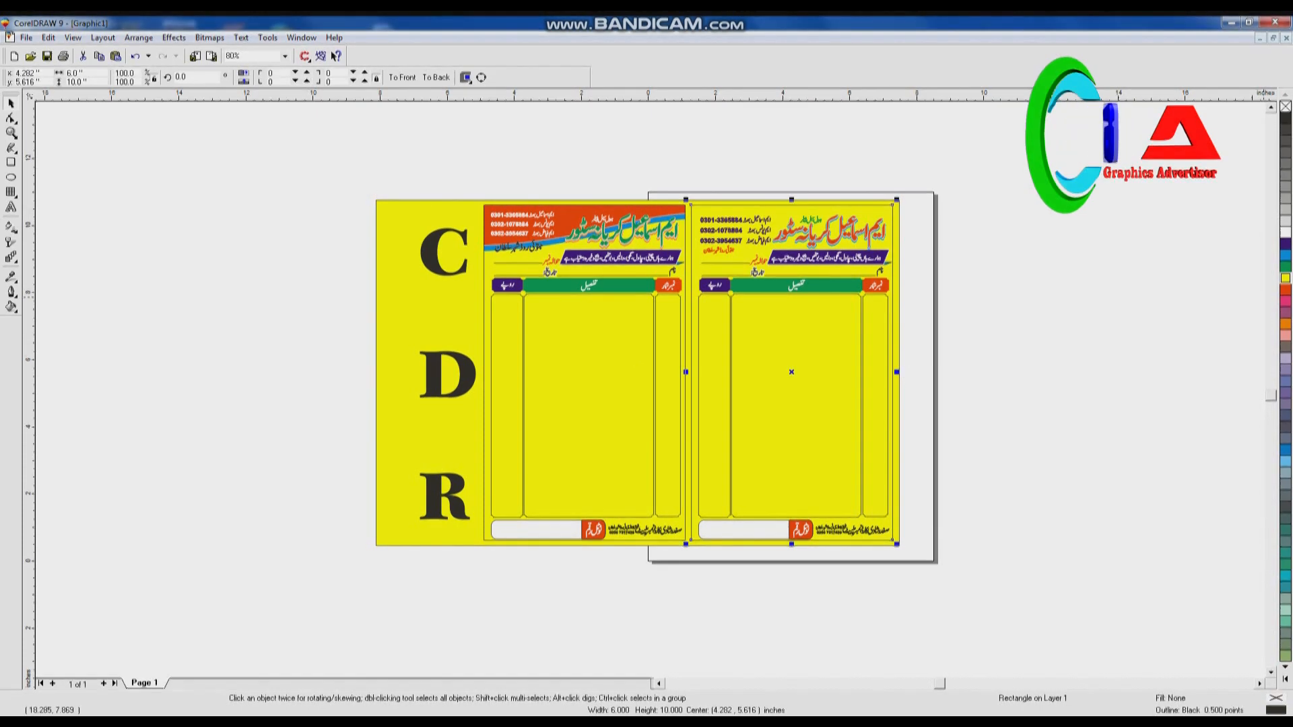
pyautogui.click(1286, 232)
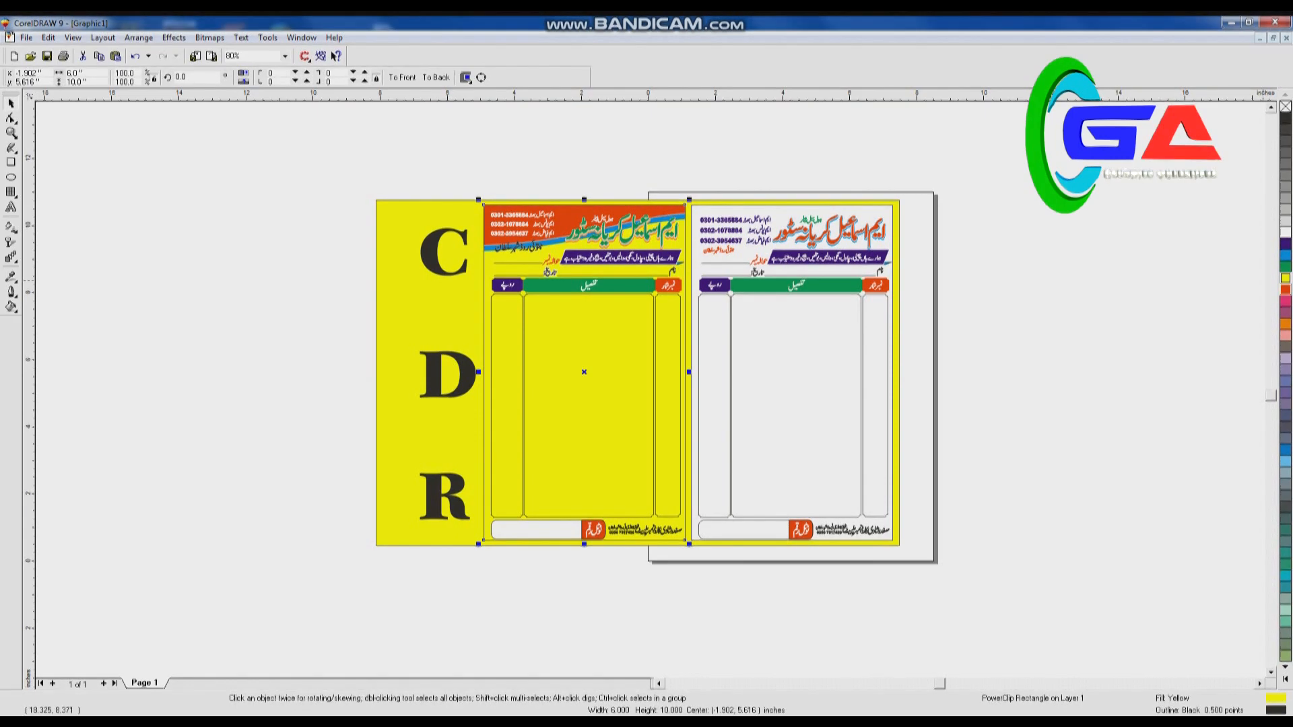
pyautogui.click(1286, 232)
pyautogui.click(306, 189)
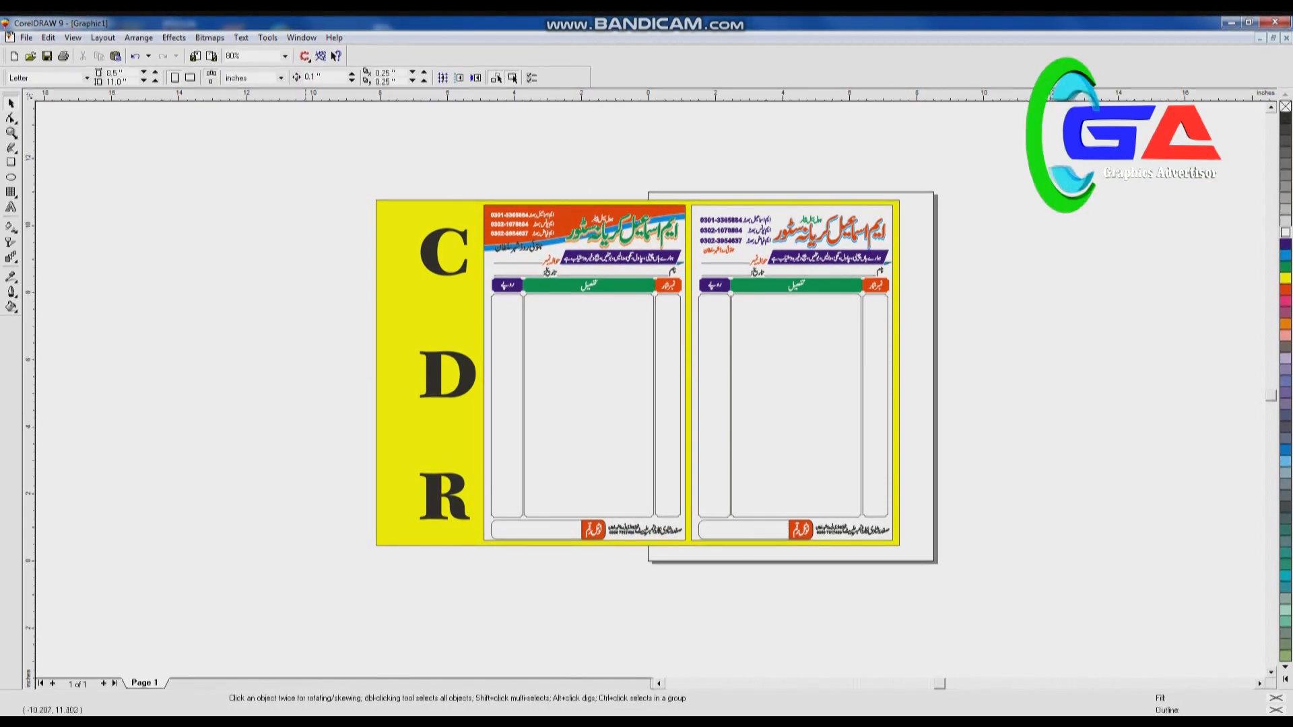
# Export the whole layout to the Desktop as the JPEG bitmap Graphic1.jpg, limited to the selected objects.
pyautogui.moveTo(306, 189); pyautogui.dragTo(1161, 692)
pyautogui.hotkey('ctrl', 'h')
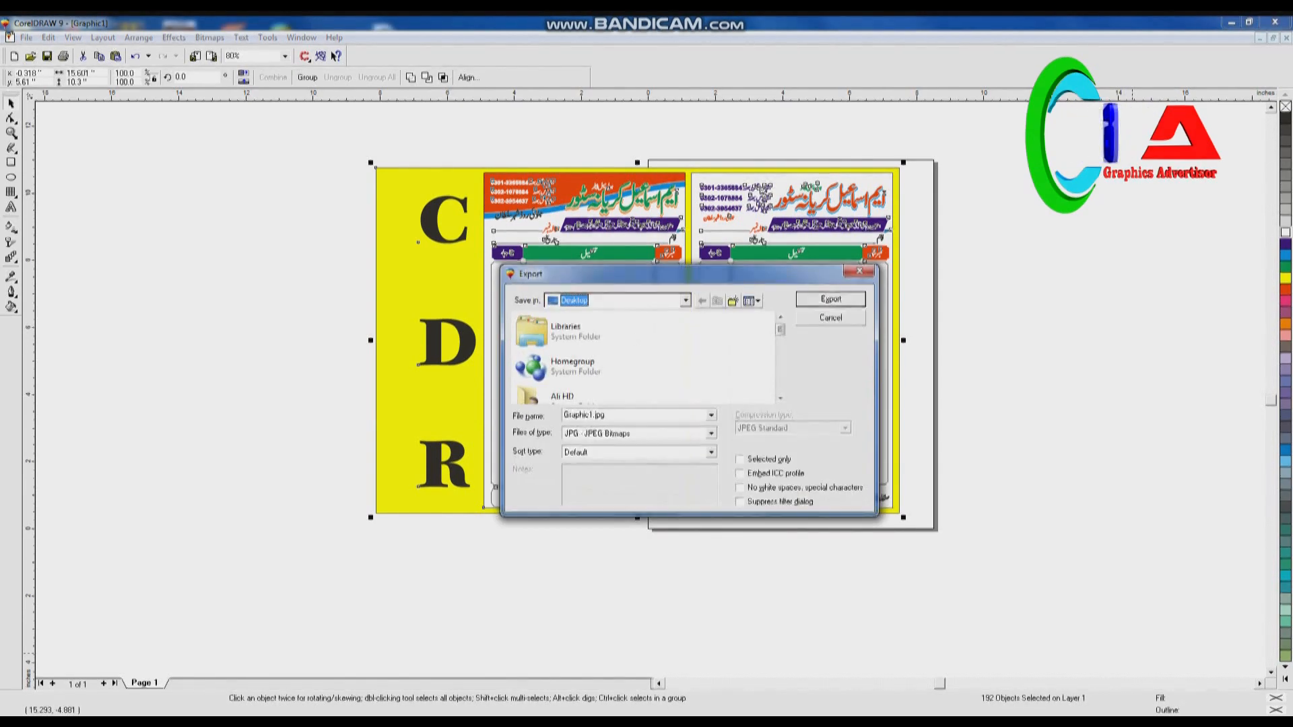
pyautogui.click(740, 459)
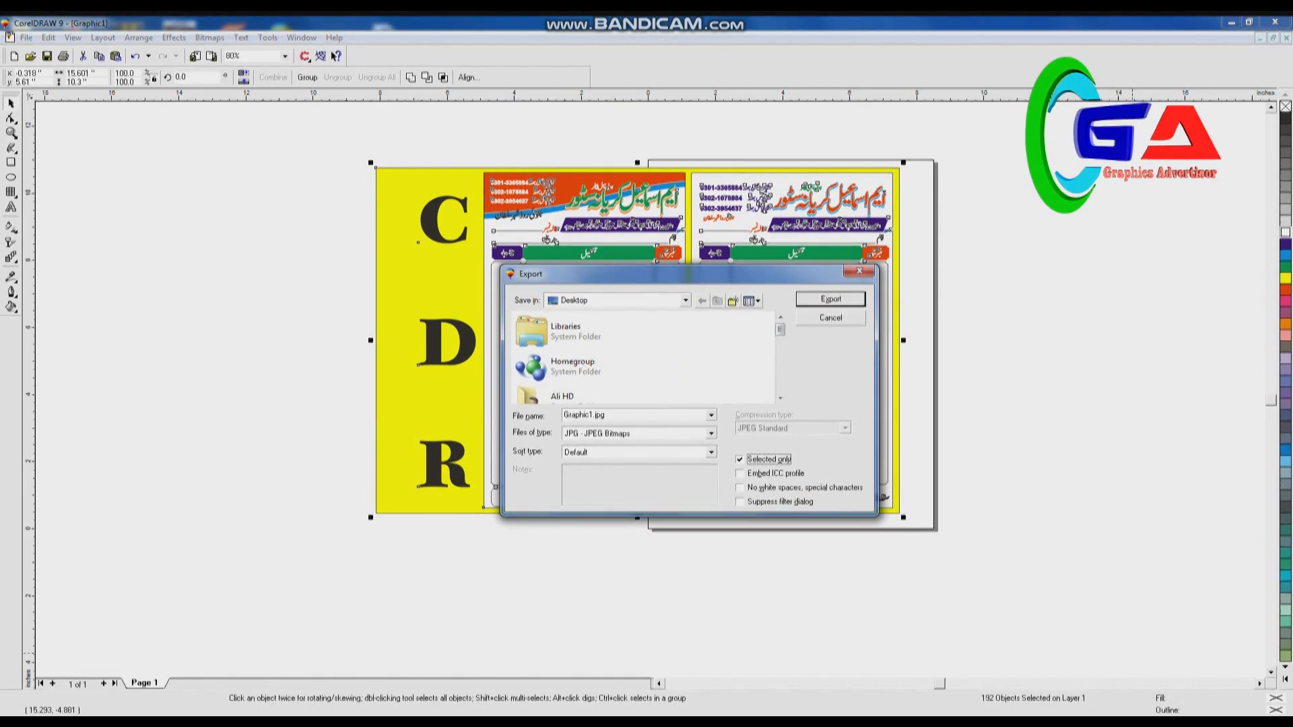
pyautogui.press('Return')
pyautogui.press('Return')
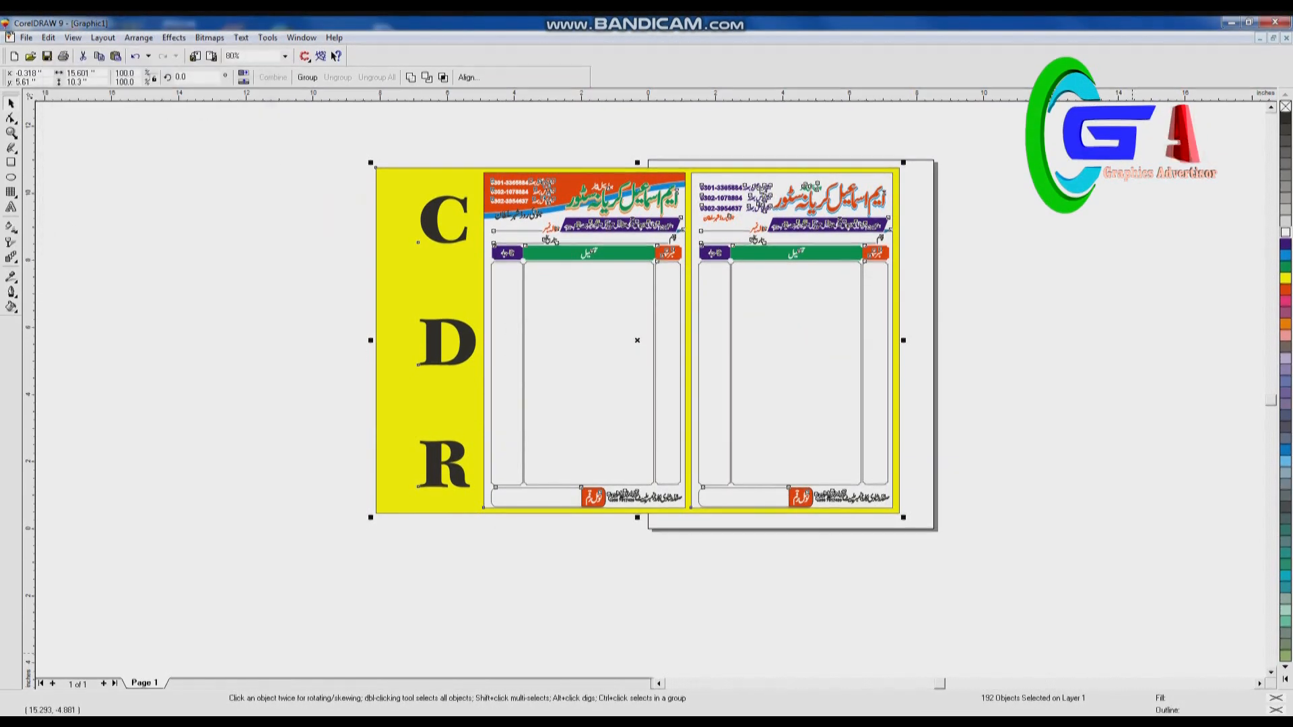
pyautogui.press('Return')
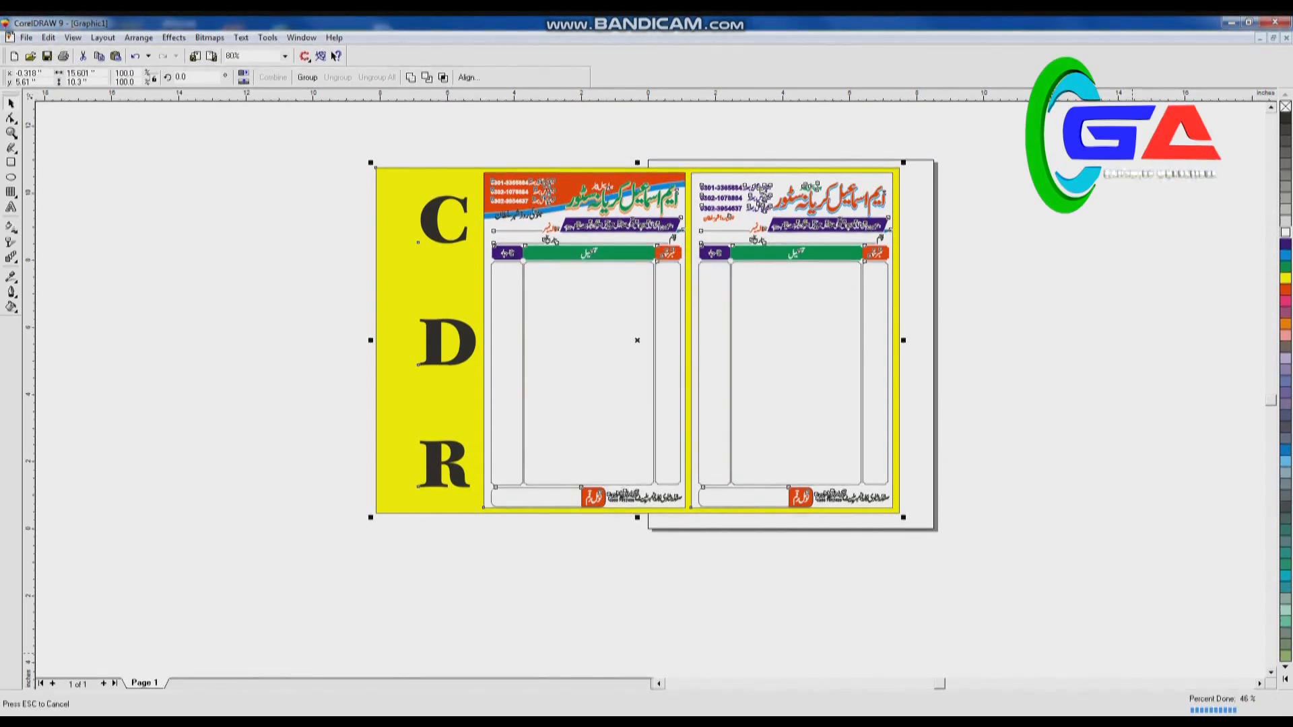
pyautogui.press('Escape')
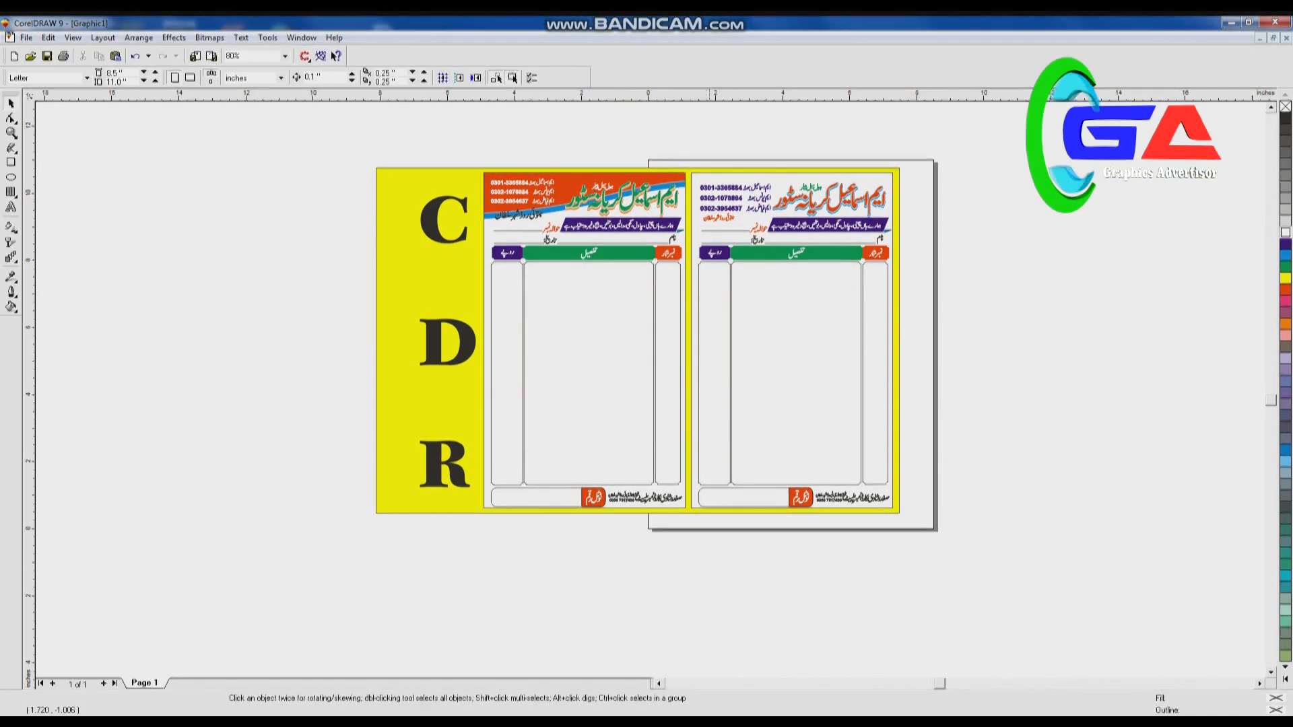
# Save the drawing to the Desktop as a version 9.0 CDR file named ESMAILE.
pyautogui.click(26, 38)
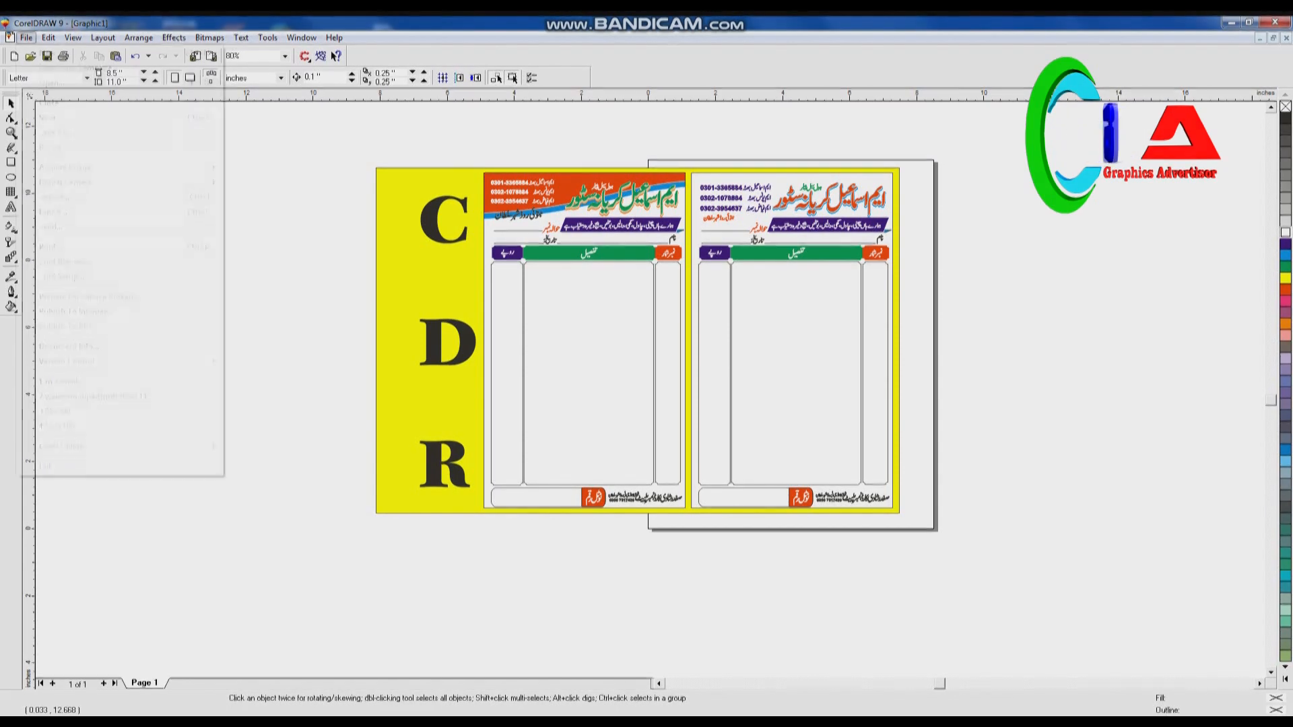
pyautogui.click(55, 132)
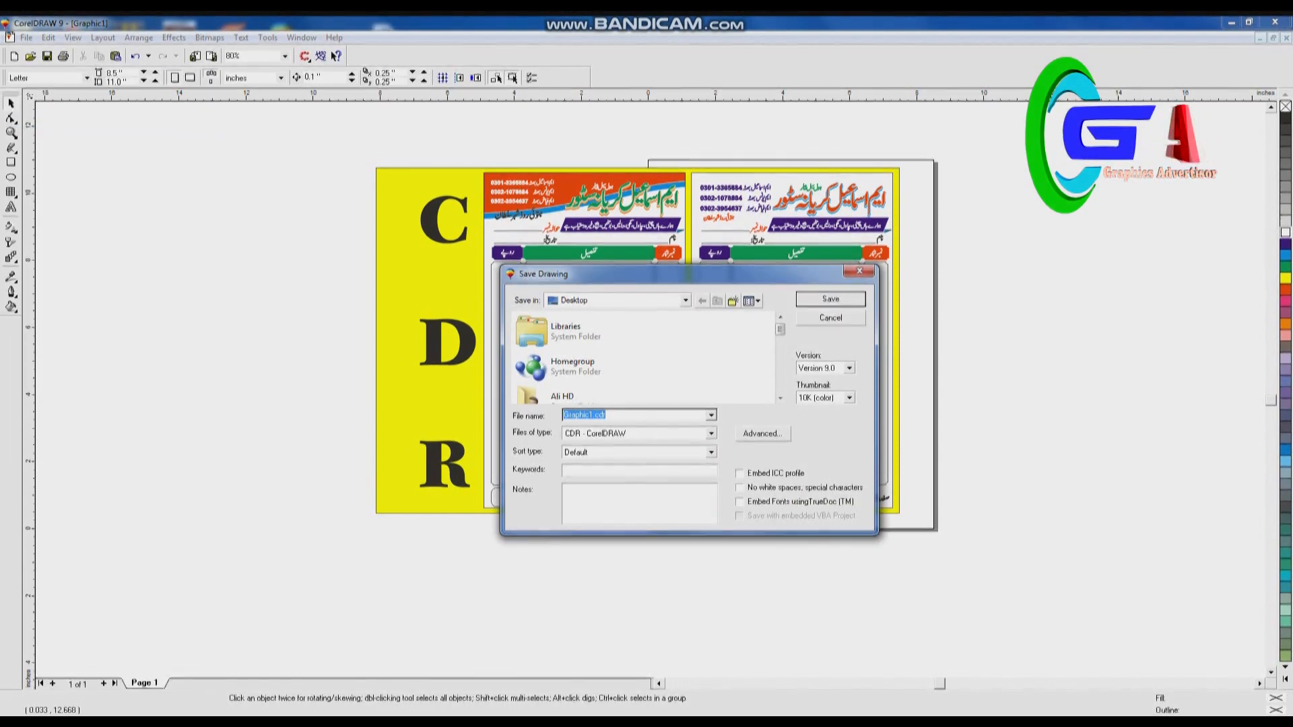
pyautogui.write('ES')
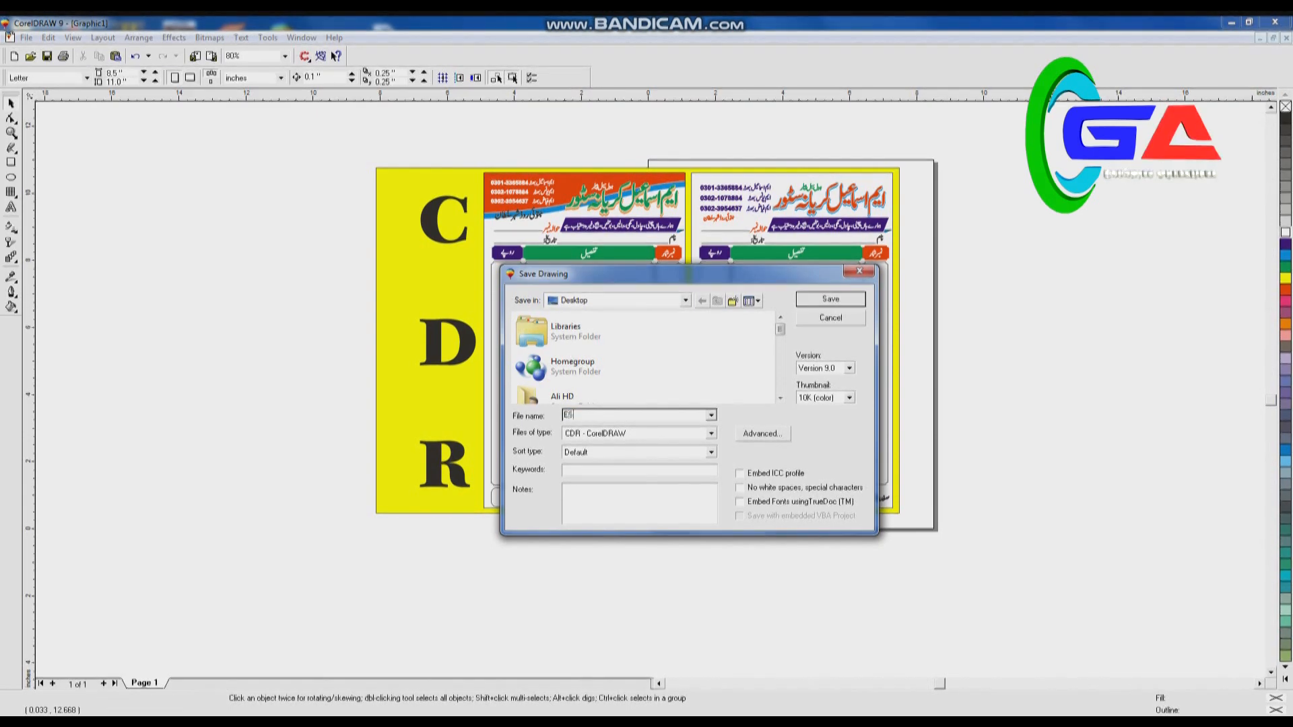
pyautogui.write('MAILE')
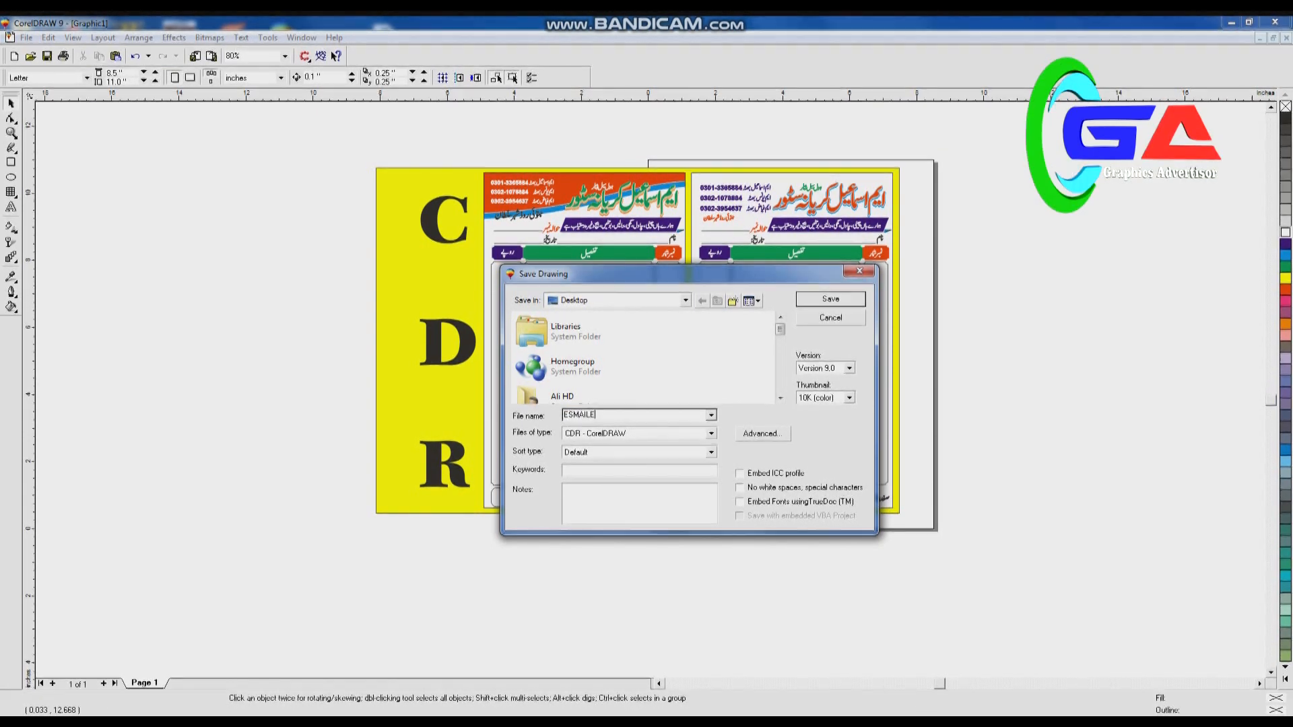
pyautogui.press('Return')
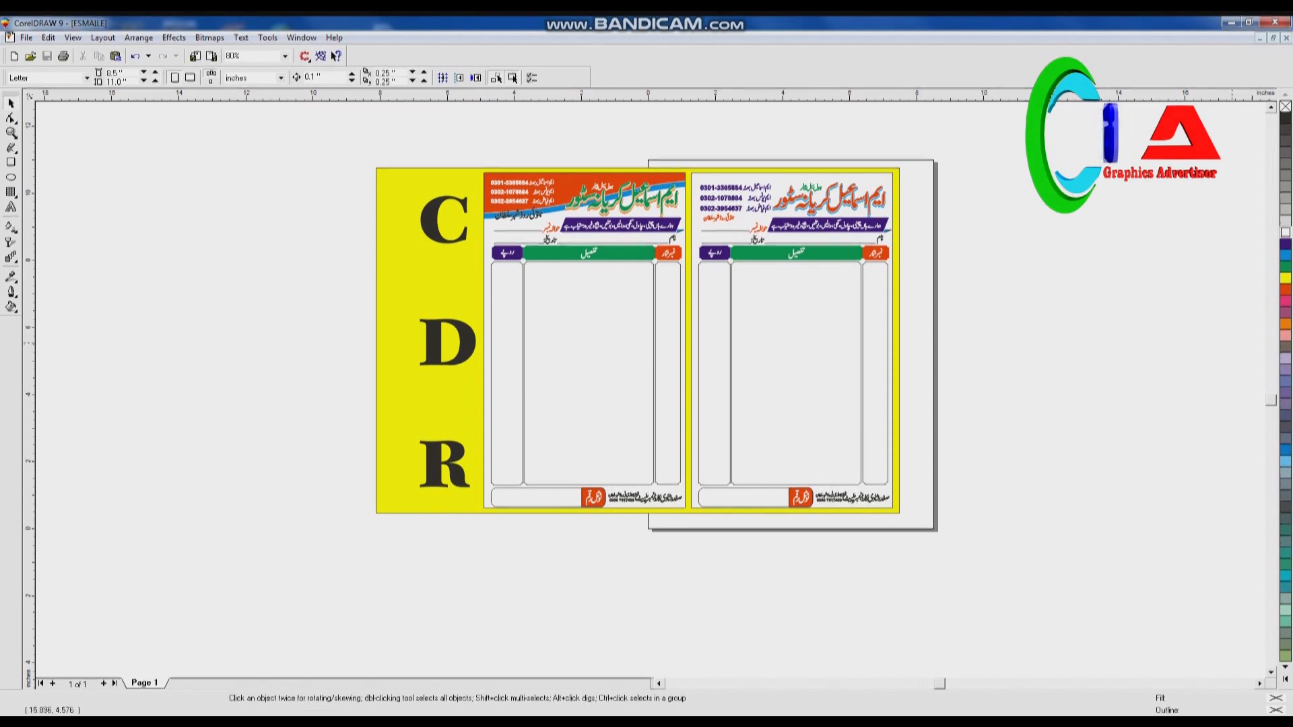
pyautogui.hotkey('alt', 'Tab')
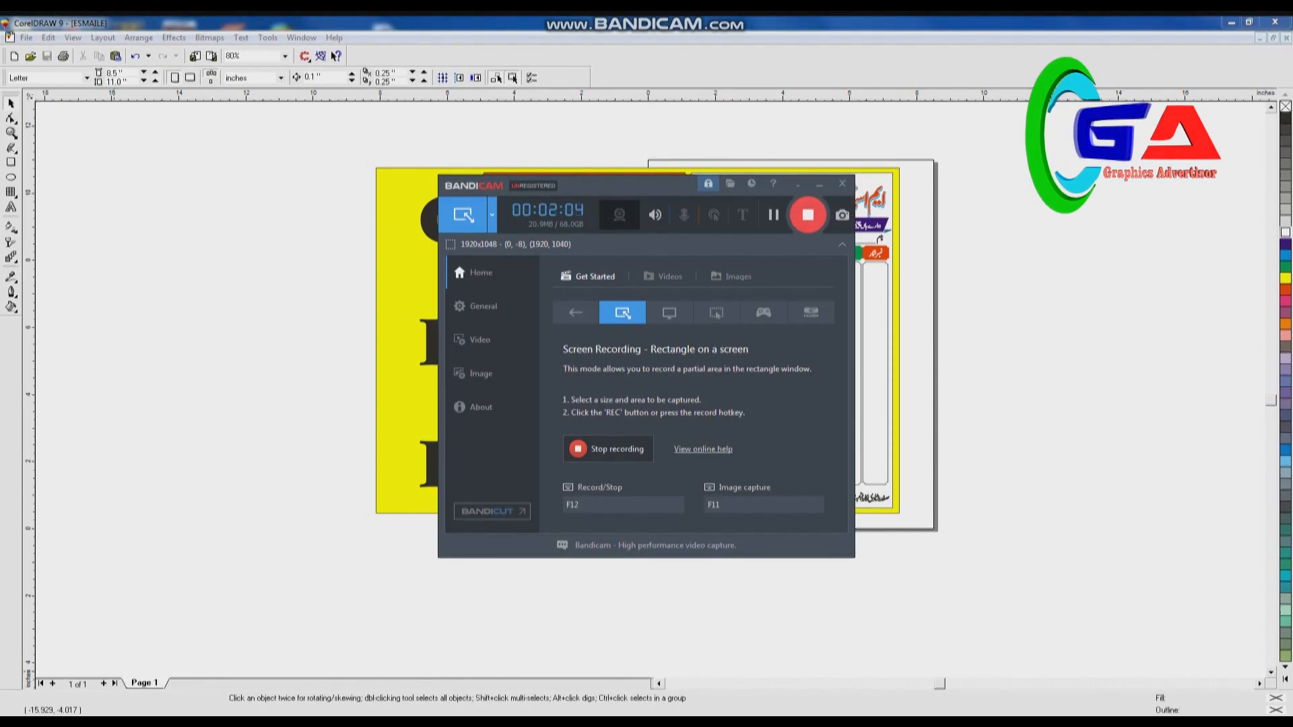